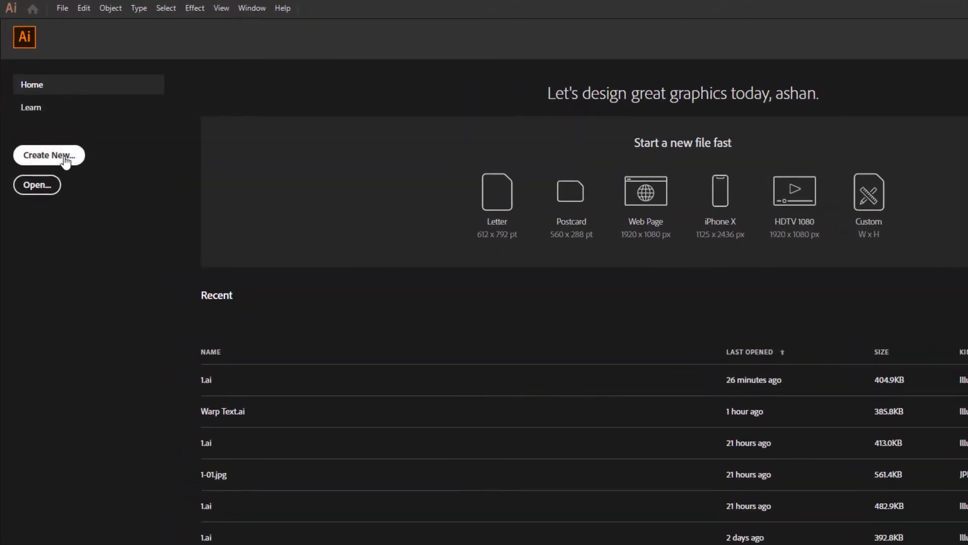
Set up a new pixel-based document named 'Warp Text', 3000 px wide by 2000 px high
{"action": "left_click", "coordinate": [65, 159]}
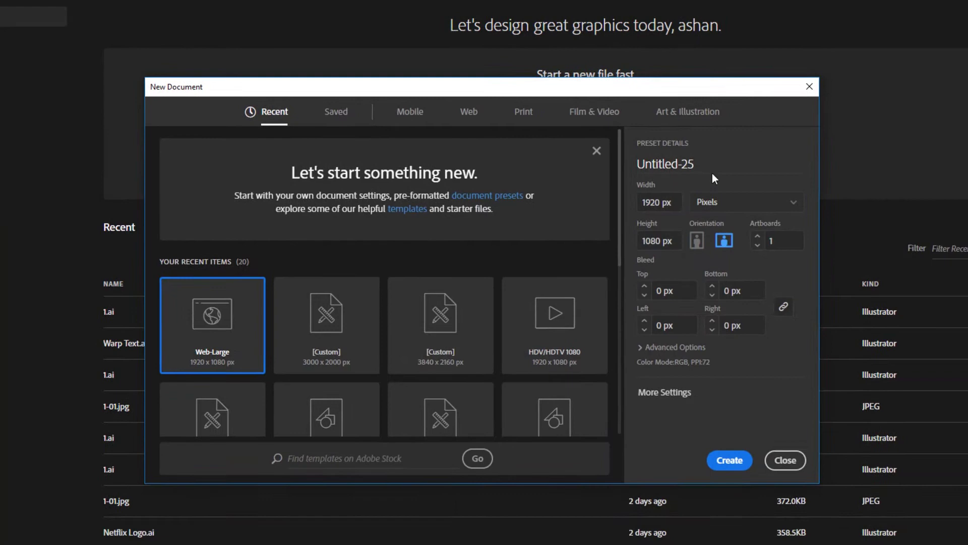
{"action": "double_click", "coordinate": [661, 167]}
{"action": "type", "text": "Wa"}
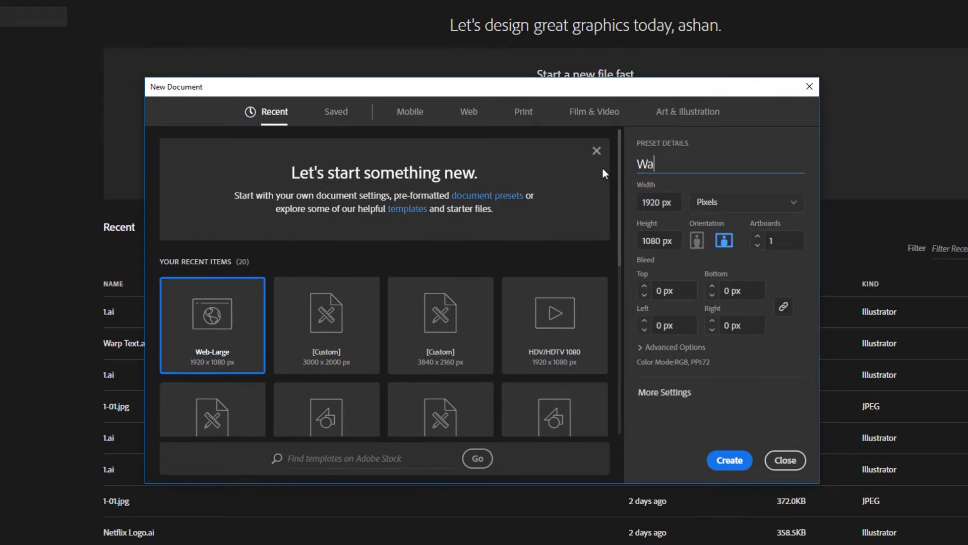
{"action": "type", "text": "rp Text"}
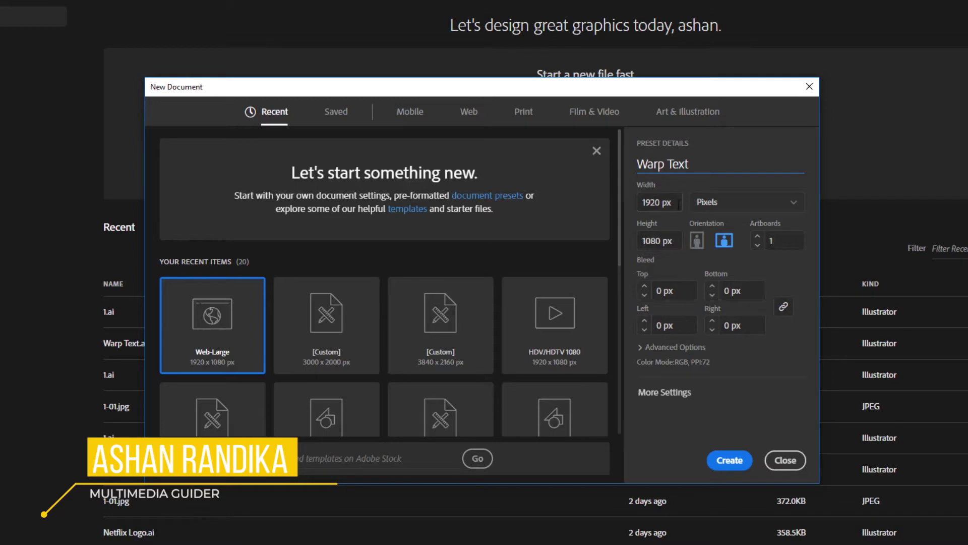
{"action": "left_click", "coordinate": [700, 206]}
{"action": "left_click", "coordinate": [706, 331]}
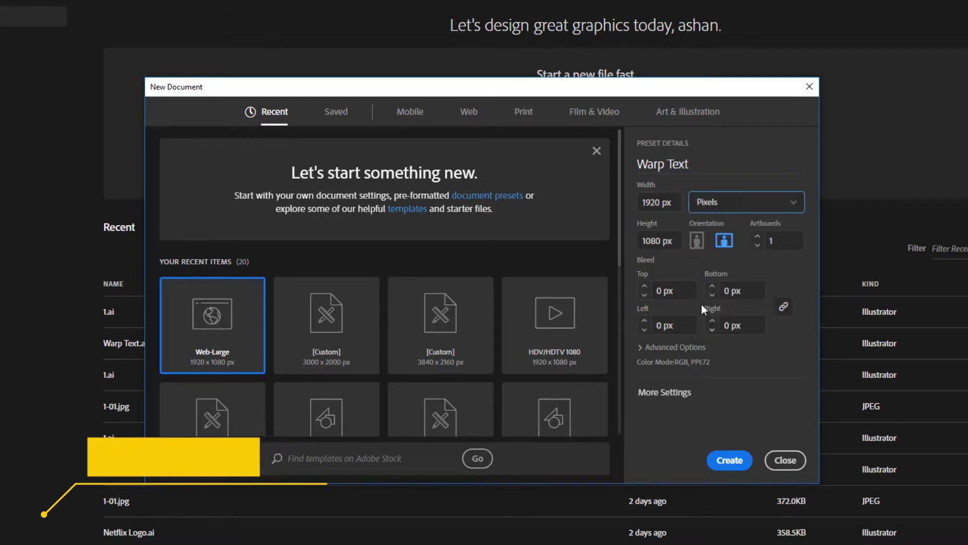
{"action": "left_click", "coordinate": [643, 203]}
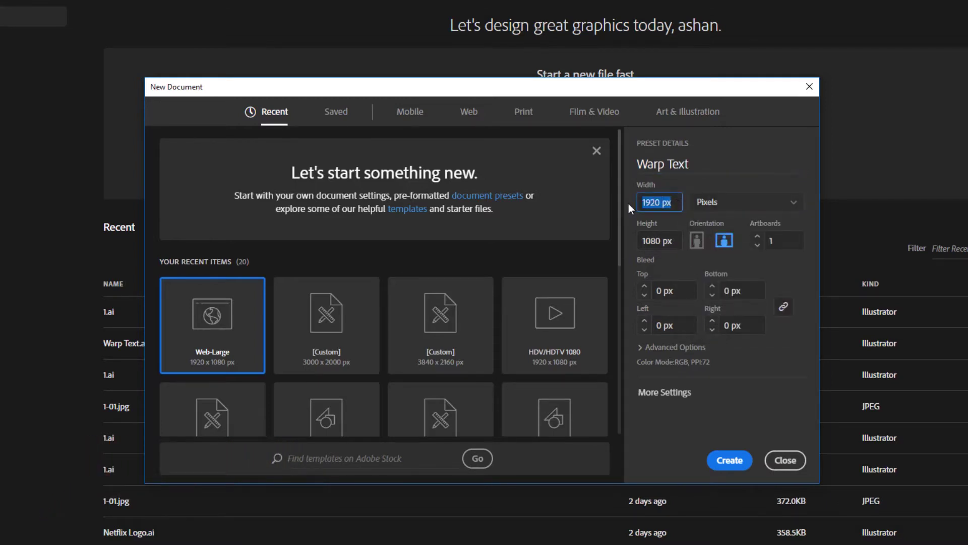
{"action": "type", "text": "3000"}
{"action": "left_click_drag", "start_coordinate": [679, 247], "coordinate": [641, 248]}
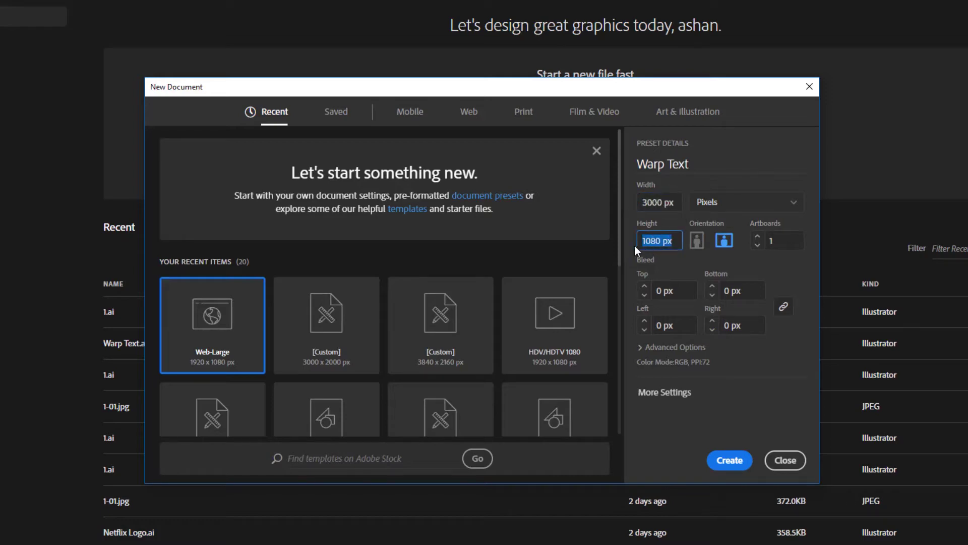
{"action": "type", "text": "2000"}
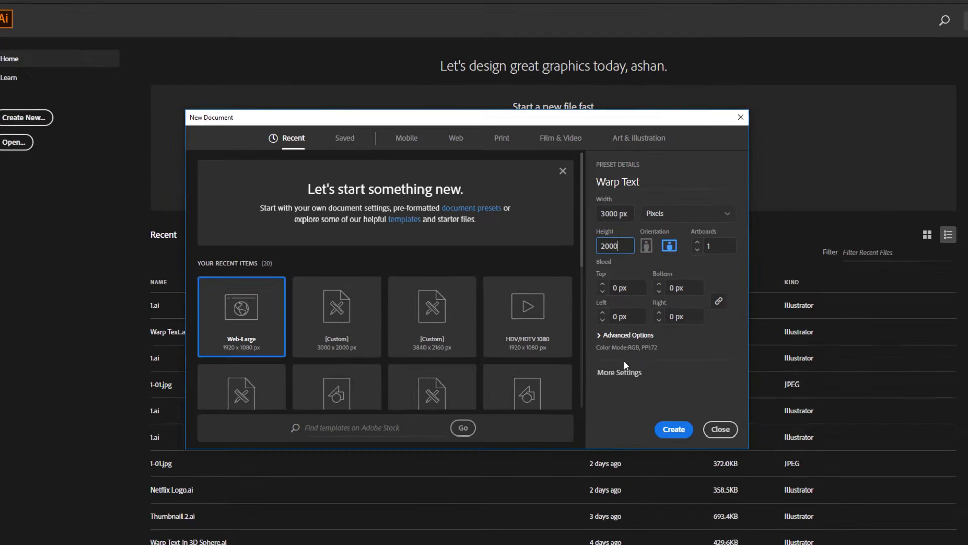
Create the Warp Text document and fit its artboard in the window
{"action": "left_click", "coordinate": [730, 460]}
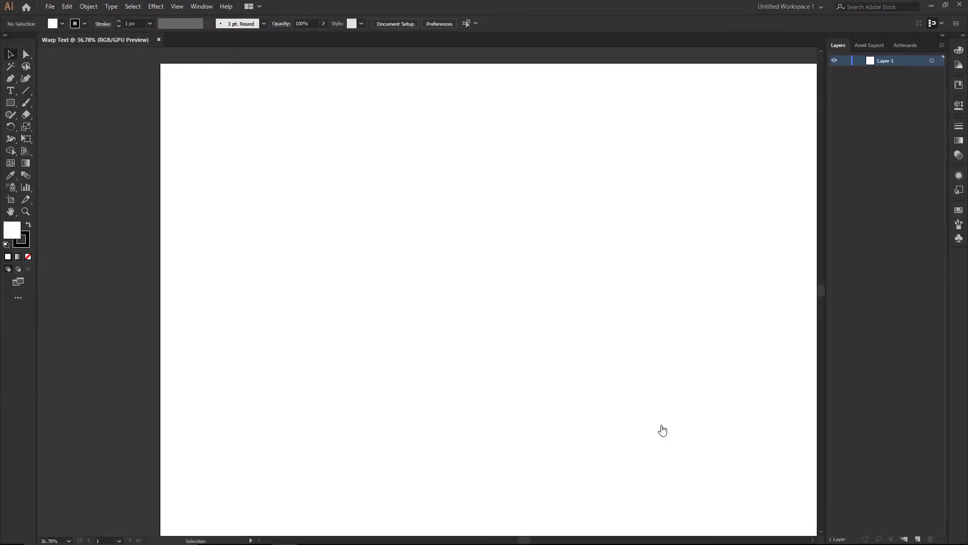
{"action": "left_click", "coordinate": [177, 6]}
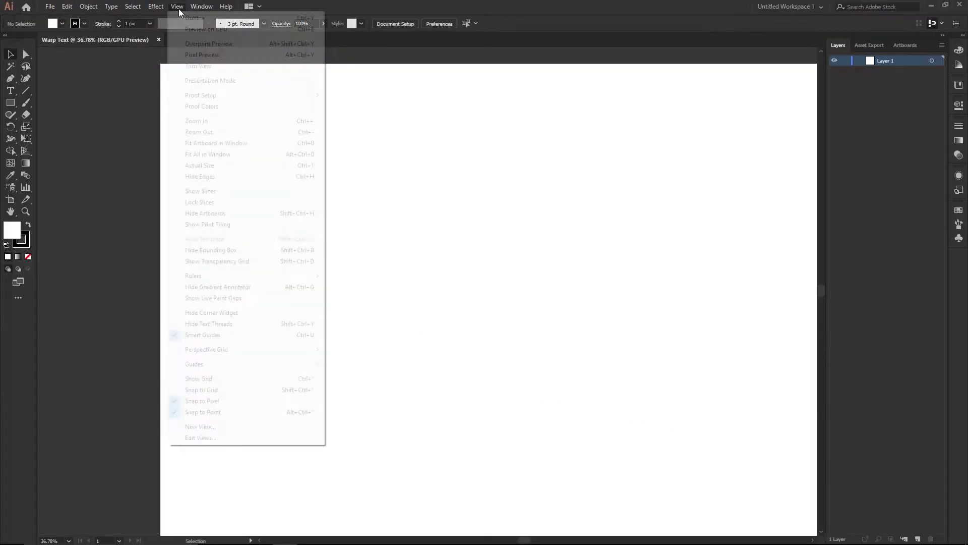
{"action": "left_click", "coordinate": [202, 143]}
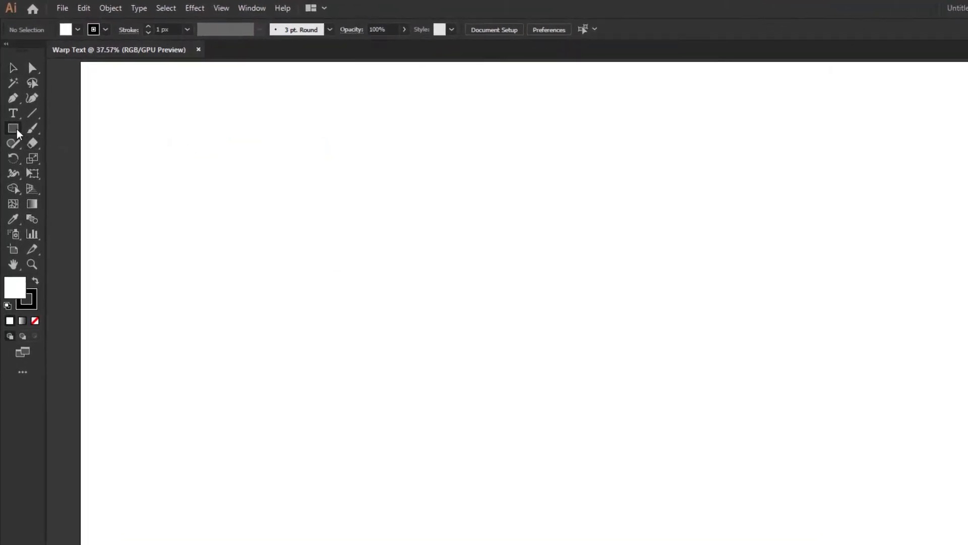
Enter a 1600 × 500 px size for a new rectangle with the Rectangle tool
{"action": "left_click", "coordinate": [12, 120]}
{"action": "left_click", "coordinate": [373, 287]}
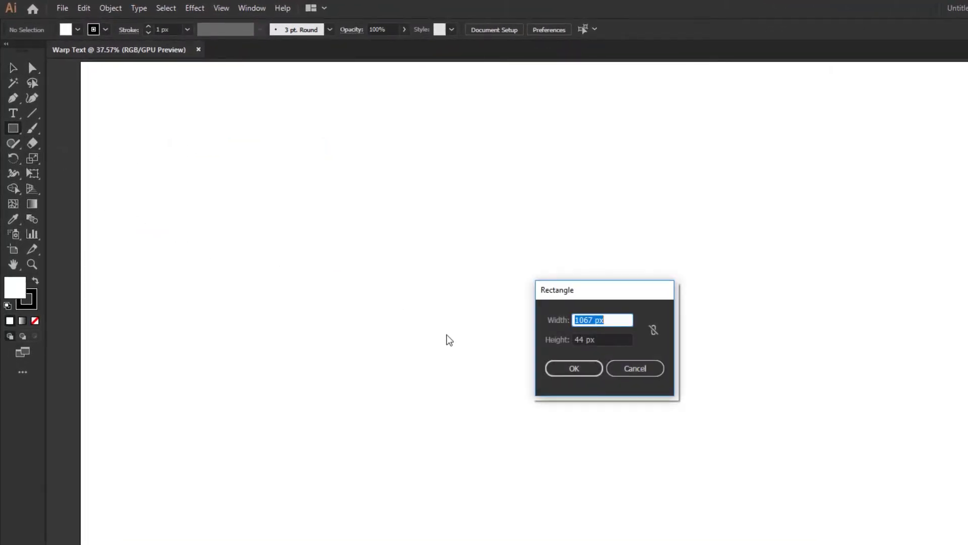
{"action": "type", "text": "1600"}
{"action": "key", "text": "Tab"}
{"action": "type", "text": "5"}
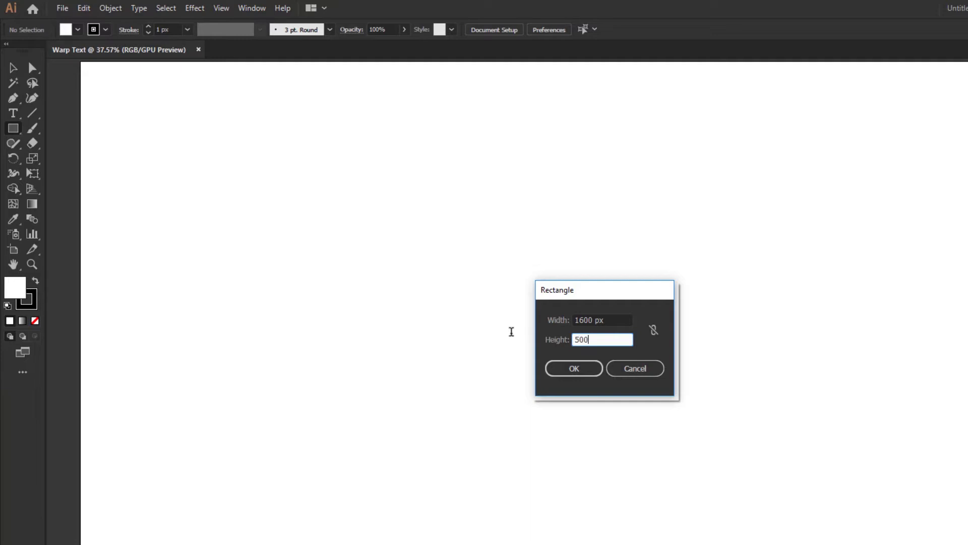
Create the 1600 × 500 px rectangle and centre it horizontally and vertically on the artboard
{"action": "left_click", "coordinate": [574, 368]}
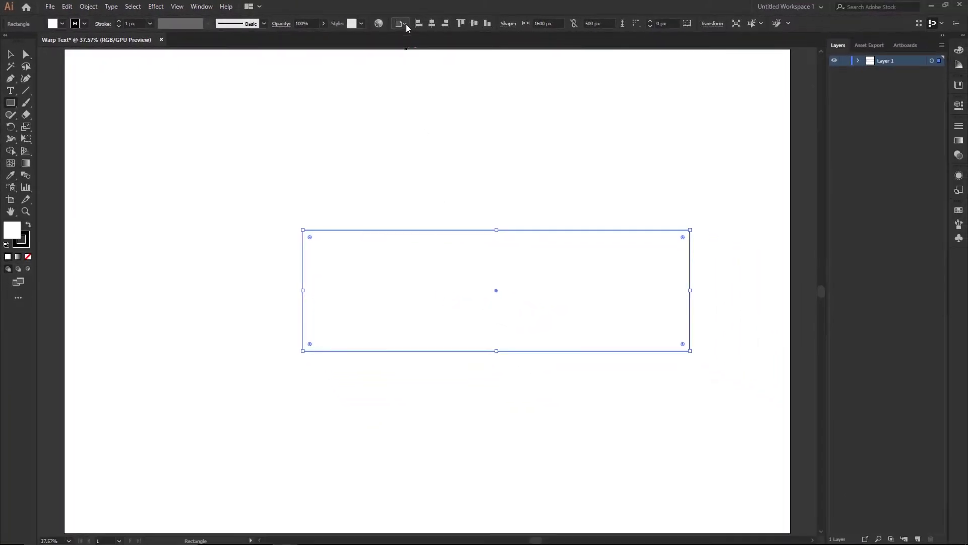
{"action": "left_click", "coordinate": [432, 25]}
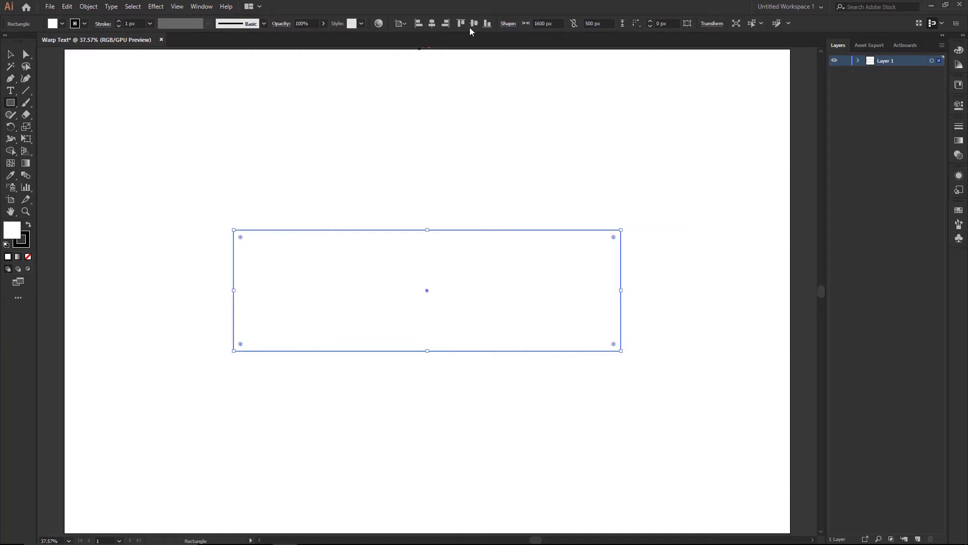
{"action": "left_click", "coordinate": [475, 24]}
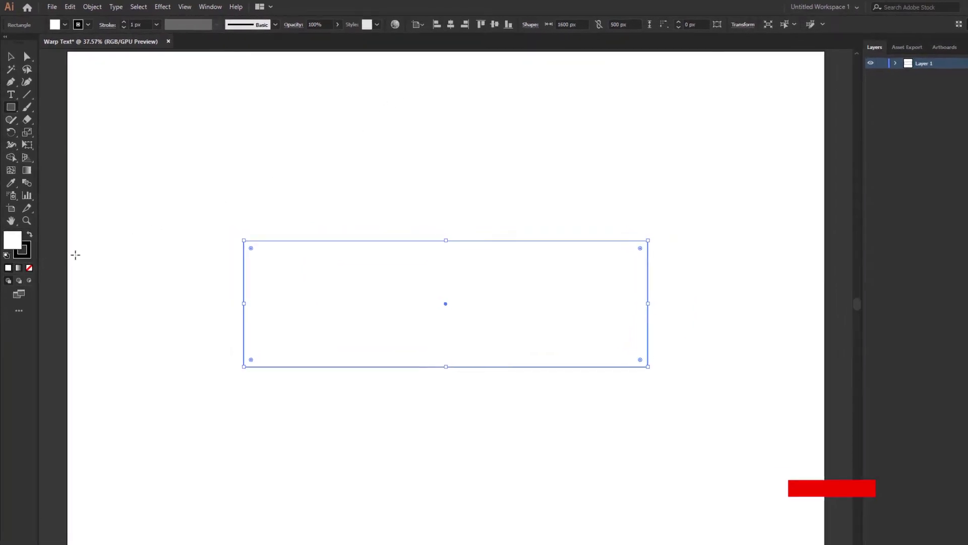
Remove the rectangle's stroke and fill it with red RGB 193, 39, 45
{"action": "left_click", "coordinate": [28, 257]}
{"action": "double_click", "coordinate": [13, 252]}
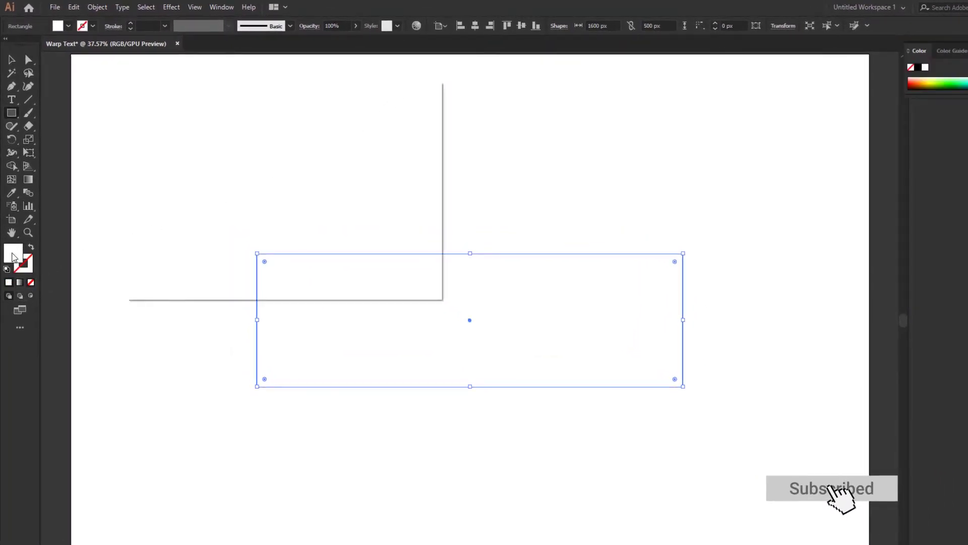
{"action": "left_click", "coordinate": [359, 217]}
{"action": "type", "text": "193"}
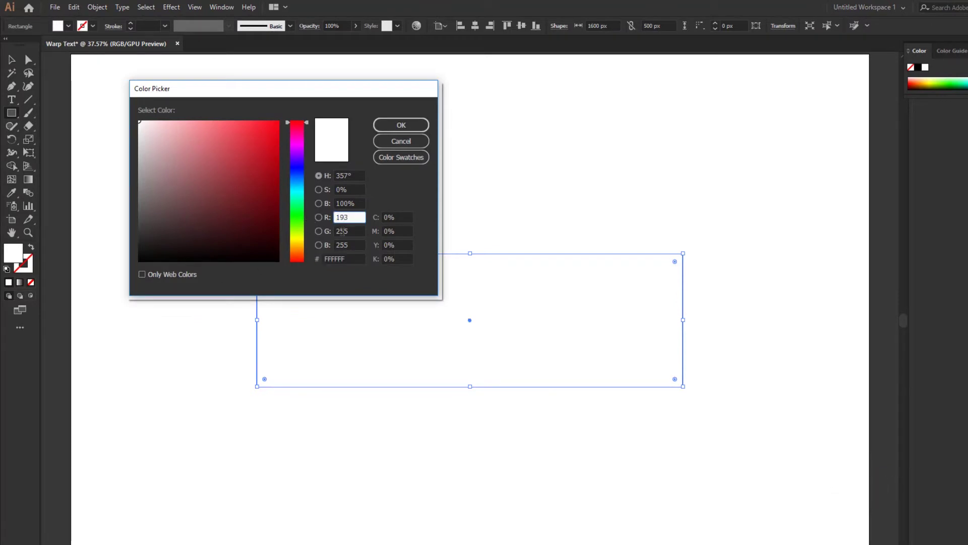
{"action": "left_click", "coordinate": [342, 231]}
{"action": "type", "text": "39"}
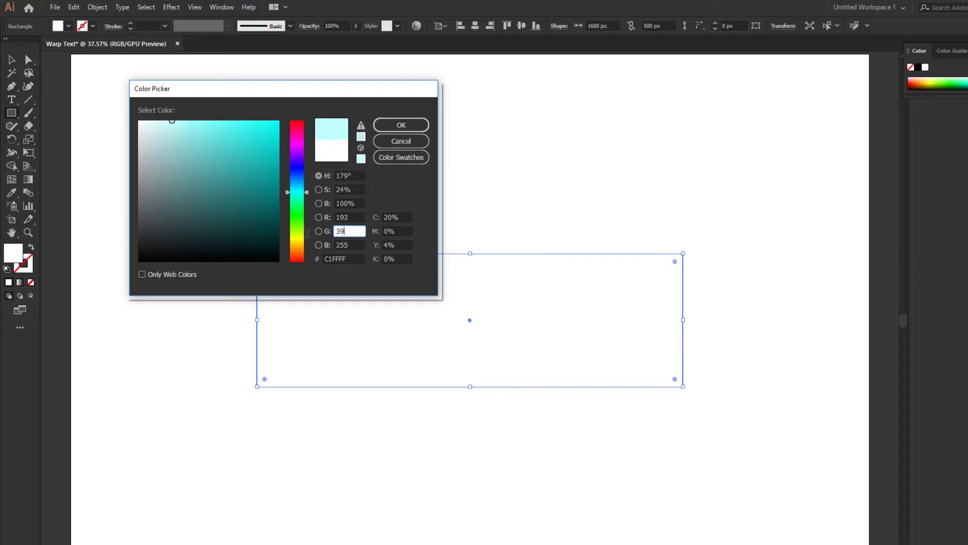
{"action": "key", "text": "Tab"}
{"action": "type", "text": "45"}
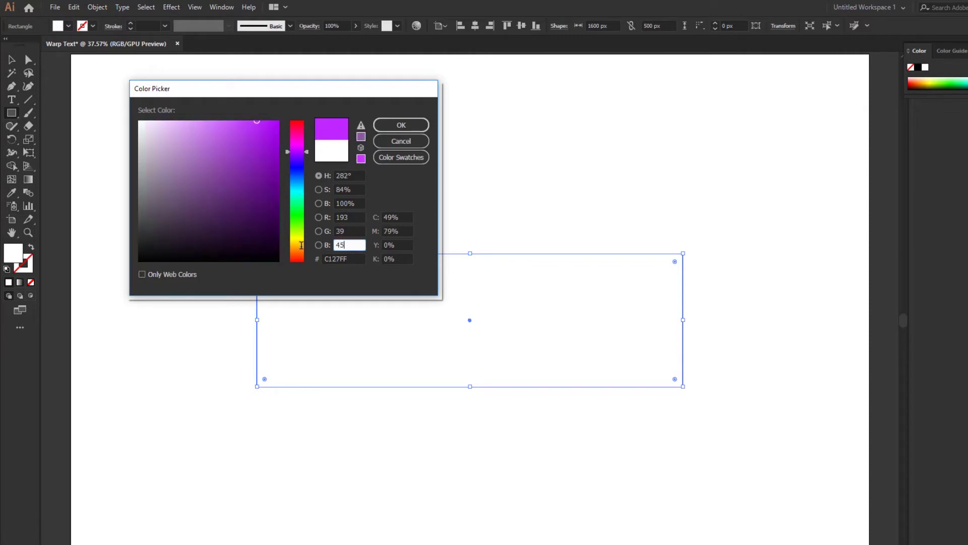
{"action": "left_click", "coordinate": [400, 126]}
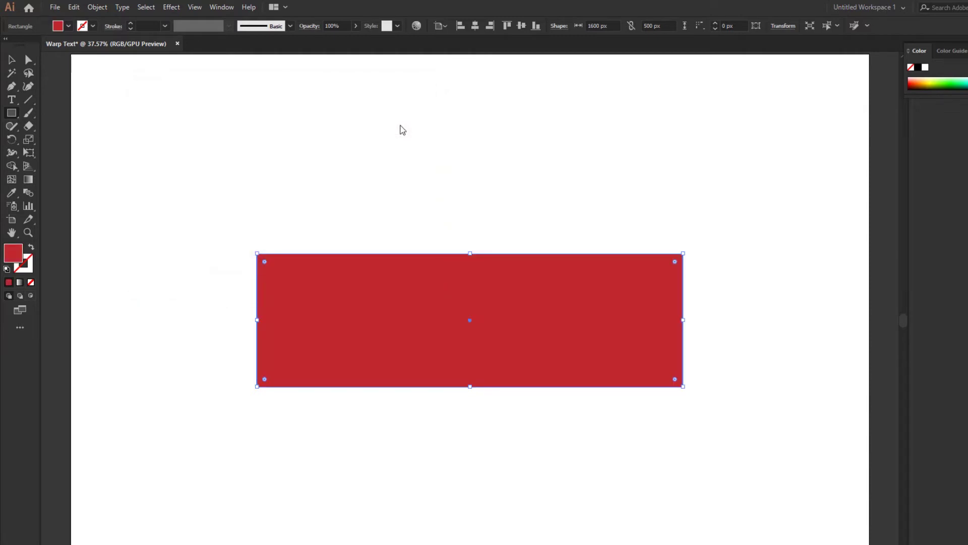
Apply a 3D Extrude & Bevel effect with a 2000 pt extrusion depth
{"action": "left_click", "coordinate": [171, 7]}
{"action": "mouse_move", "coordinate": [180, 70]}
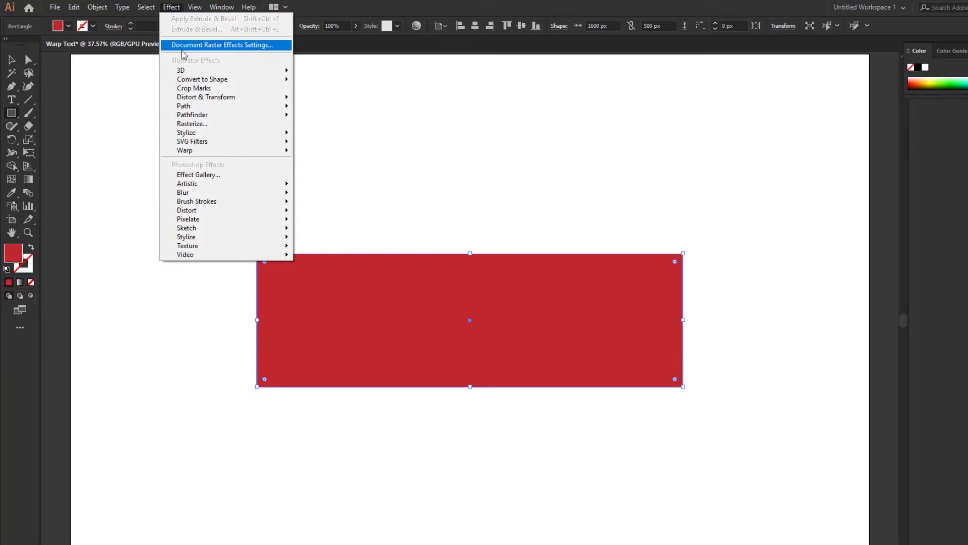
{"action": "left_click", "coordinate": [323, 72]}
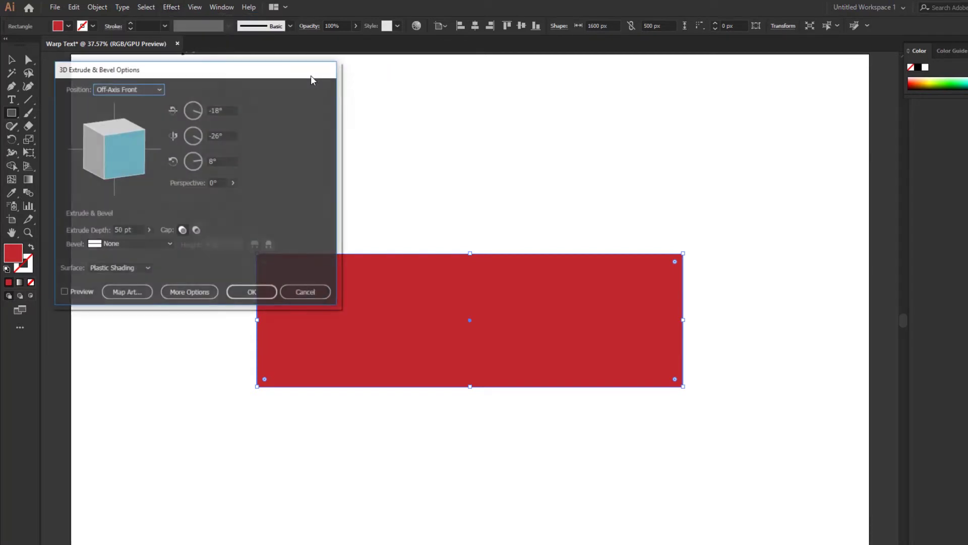
{"action": "left_click", "coordinate": [88, 292]}
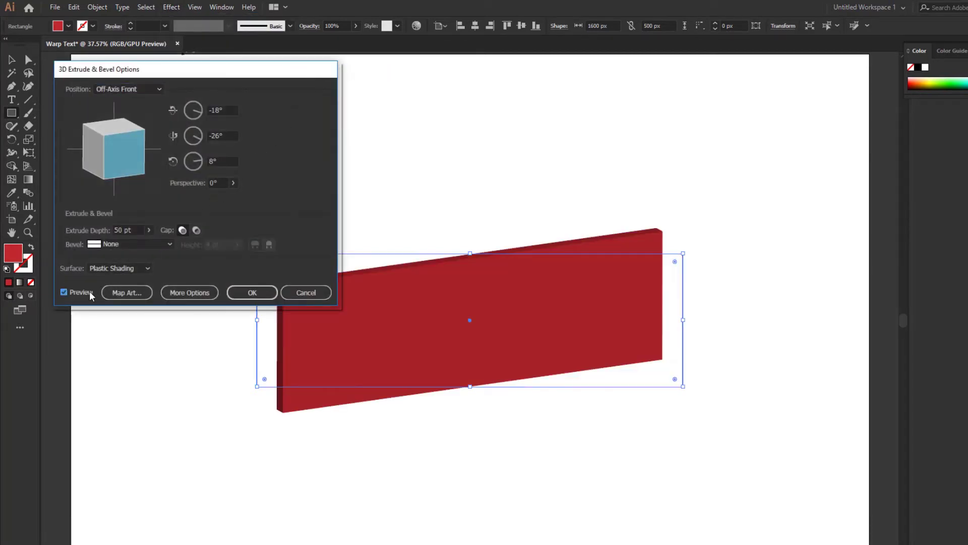
{"action": "left_click", "coordinate": [148, 230]}
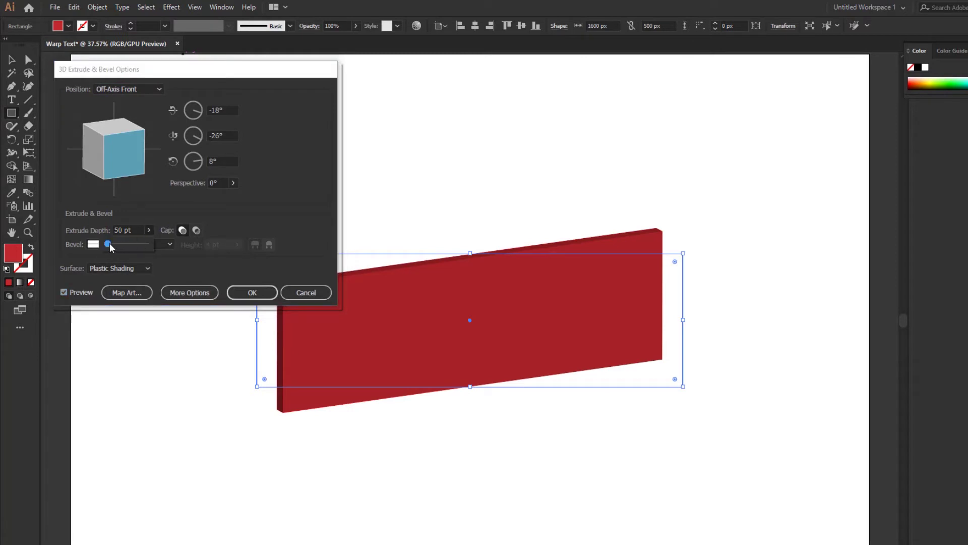
{"action": "left_click_drag", "start_coordinate": [109, 244], "coordinate": [171, 245]}
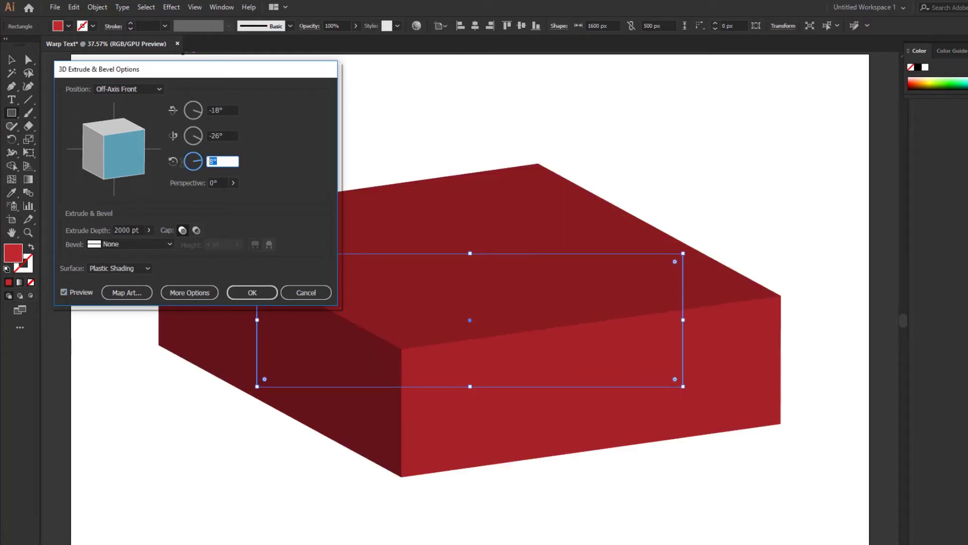
Set the 3D rotation to X -46°, Y 0° and Z 0°
{"action": "type", "text": "0"}
{"action": "left_click", "coordinate": [198, 136]}
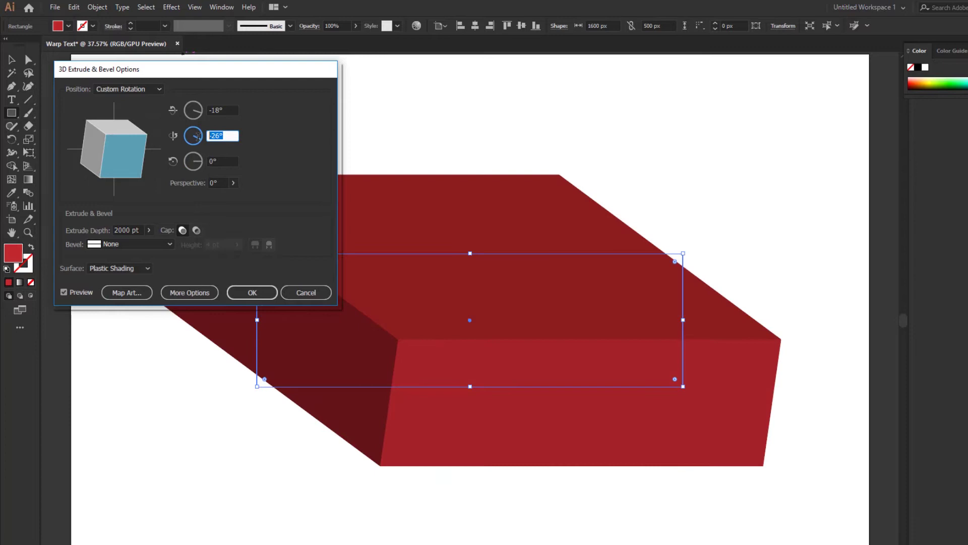
{"action": "type", "text": "0"}
{"action": "left_click", "coordinate": [193, 110]}
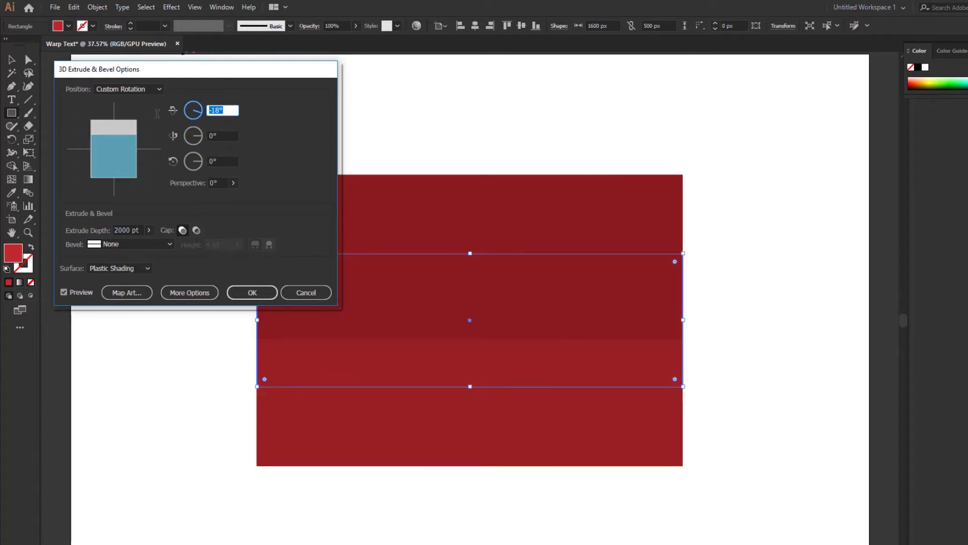
{"action": "type", "text": "-46"}
{"action": "left_click", "coordinate": [217, 183]}
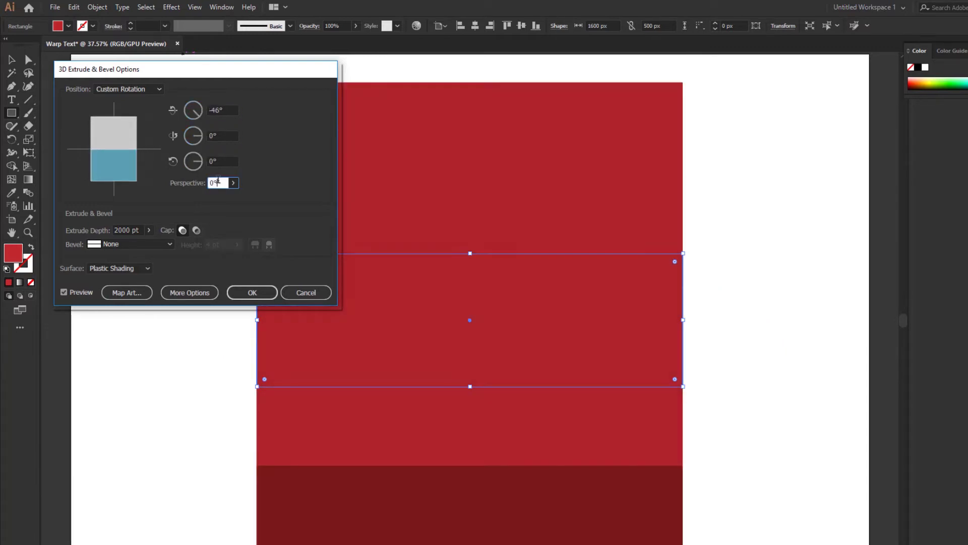
Set the perspective to 48°, apply the 3D effect, and check the alignment target
{"action": "left_click", "coordinate": [233, 183]}
{"action": "left_click_drag", "start_coordinate": [194, 198], "coordinate": [205, 201]}
{"action": "left_click", "coordinate": [212, 182]}
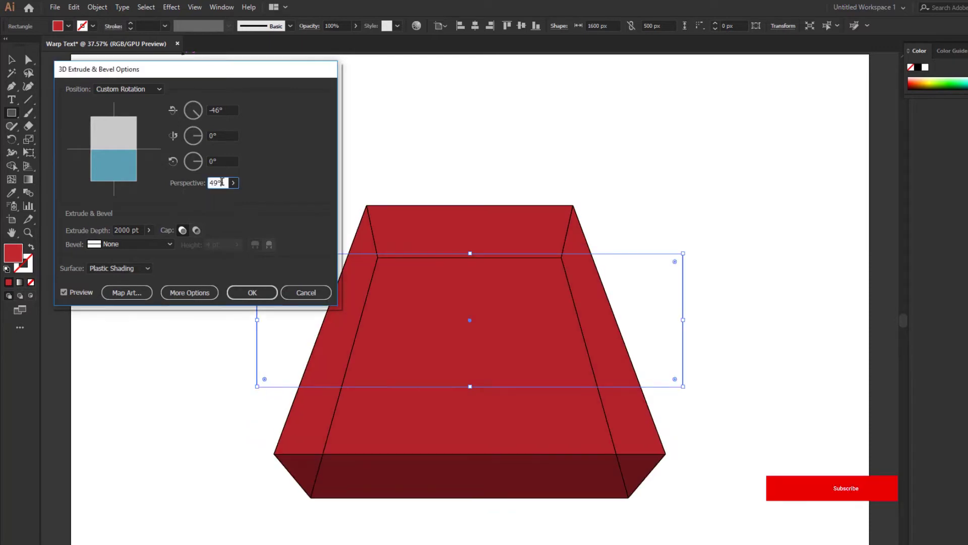
{"action": "type", "text": "48"}
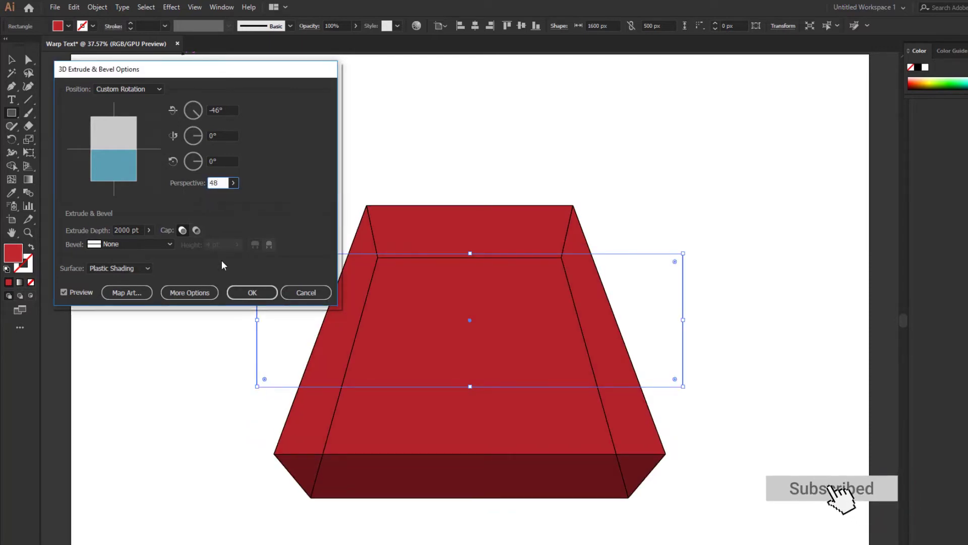
{"action": "left_click", "coordinate": [245, 296]}
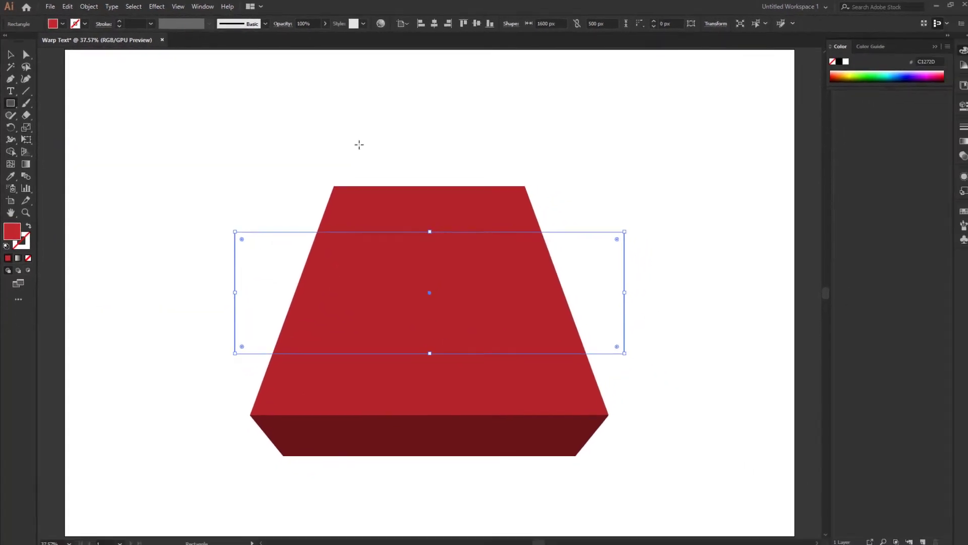
{"action": "left_click", "coordinate": [402, 25]}
{"action": "left_click", "coordinate": [425, 57]}
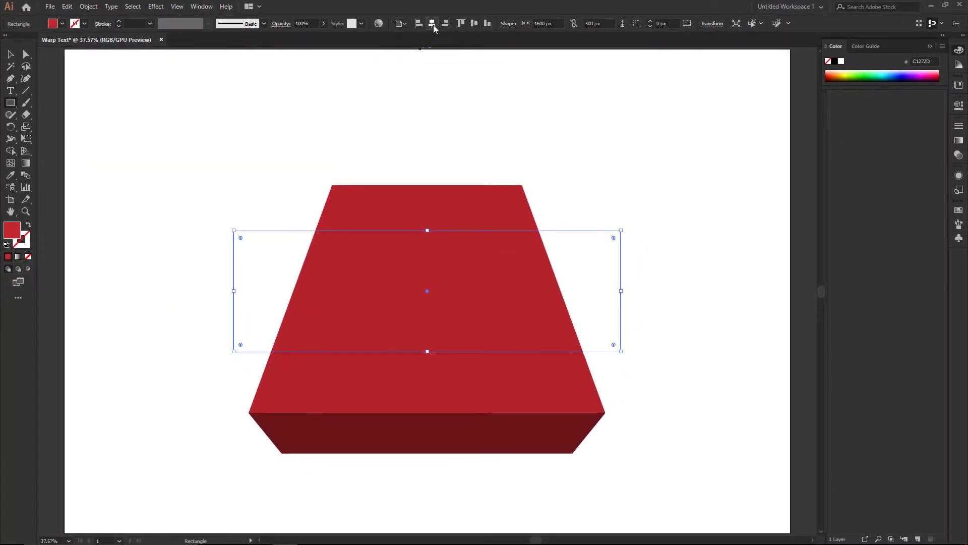
Recentre the box vertically, expand its 3D appearance, and draw a thin 1105 × 38 px bar across its top
{"action": "left_click", "coordinate": [474, 23]}
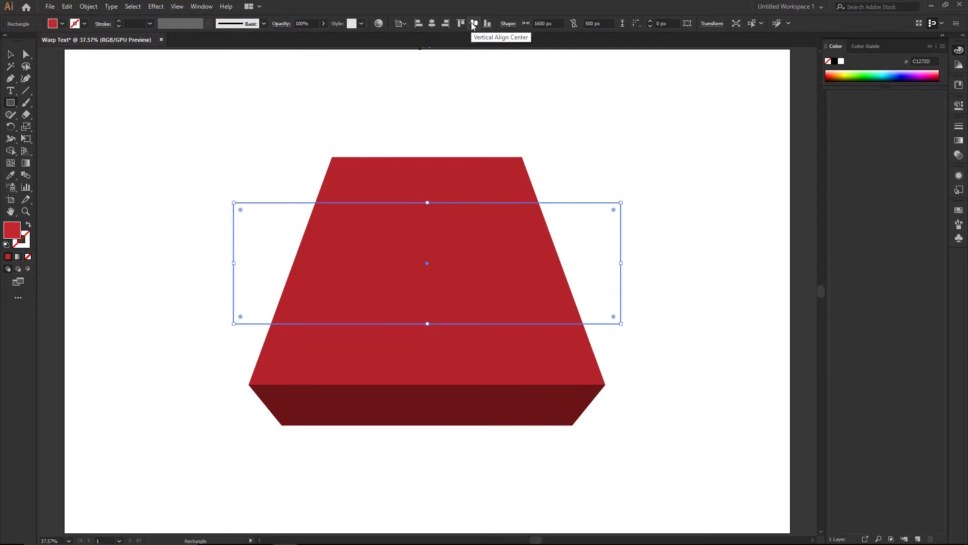
{"action": "left_click", "coordinate": [101, 7]}
{"action": "left_click", "coordinate": [119, 145]}
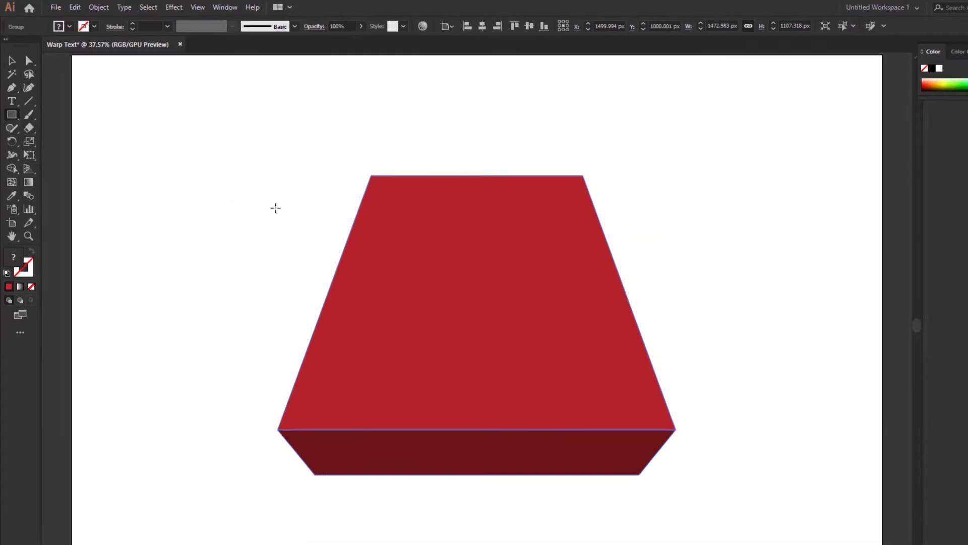
{"action": "left_click_drag", "start_coordinate": [288, 194], "coordinate": [555, 202]}
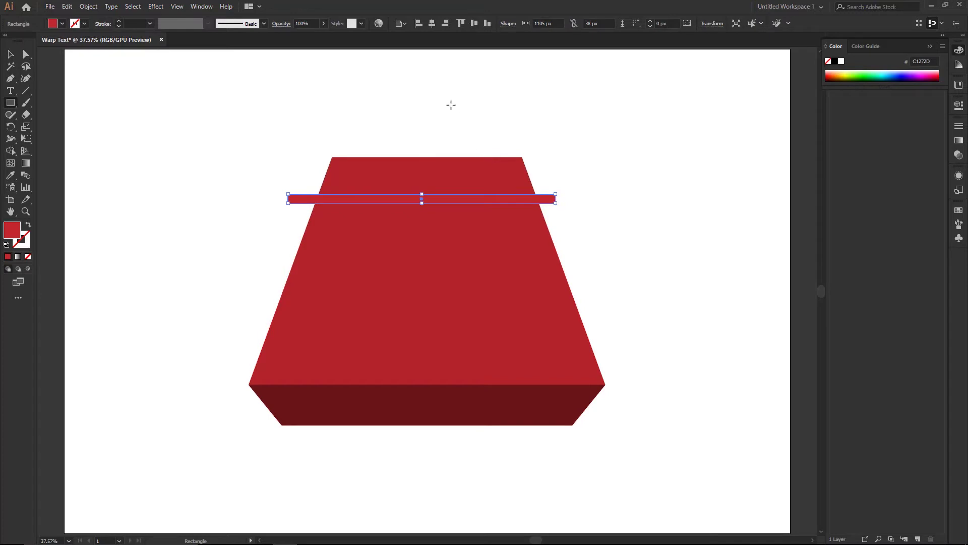
Centre the thin bar horizontally and change its fill to blue #2837BF
{"action": "left_click", "coordinate": [433, 26]}
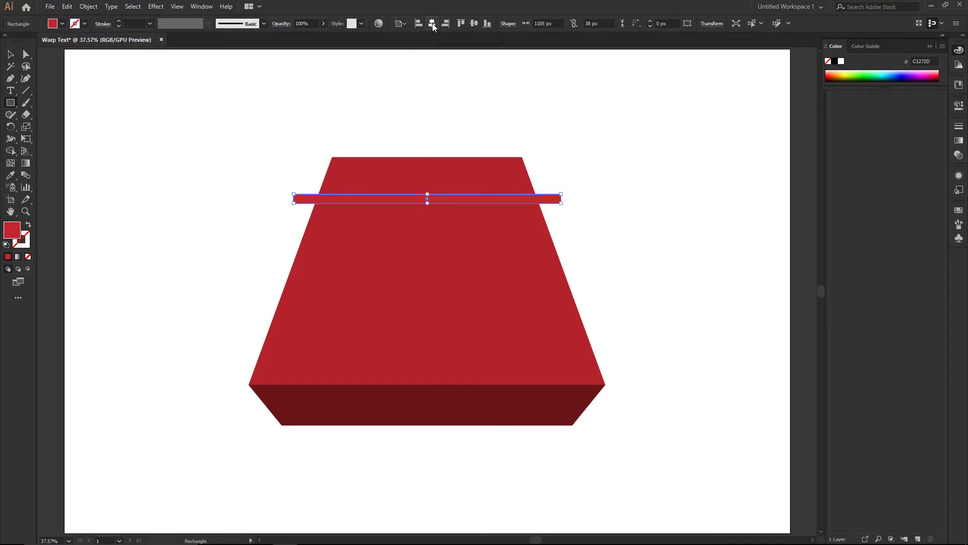
{"action": "double_click", "coordinate": [20, 233]}
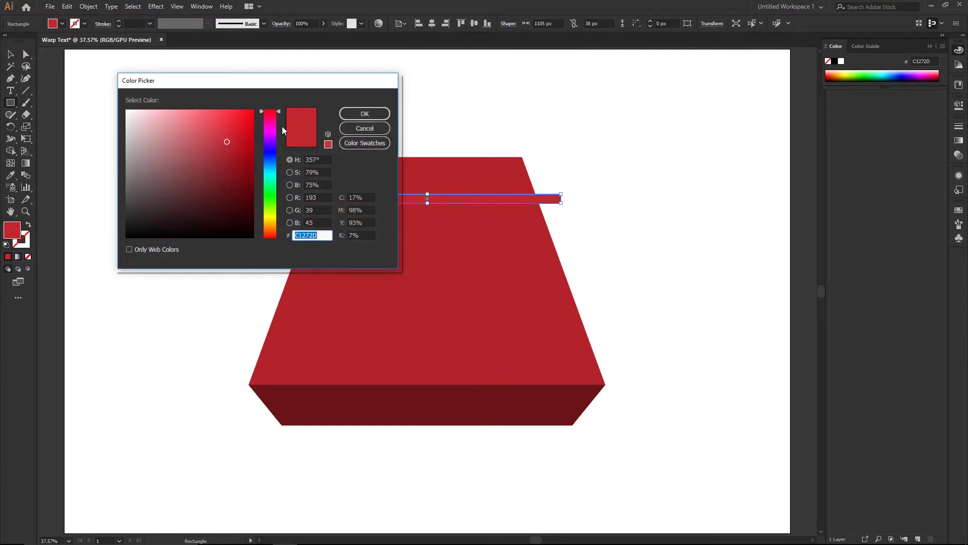
{"action": "left_click_drag", "start_coordinate": [280, 115], "coordinate": [280, 154]}
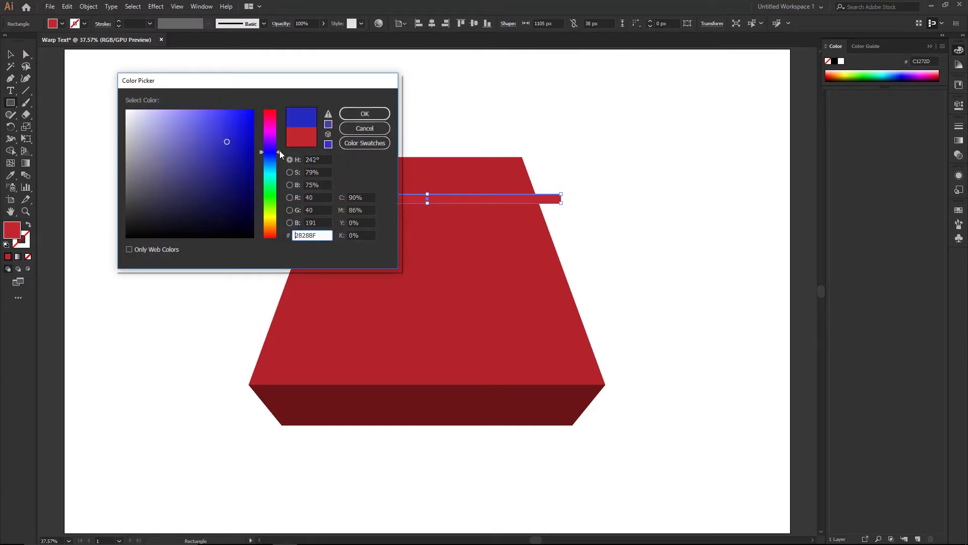
{"action": "left_click", "coordinate": [352, 115]}
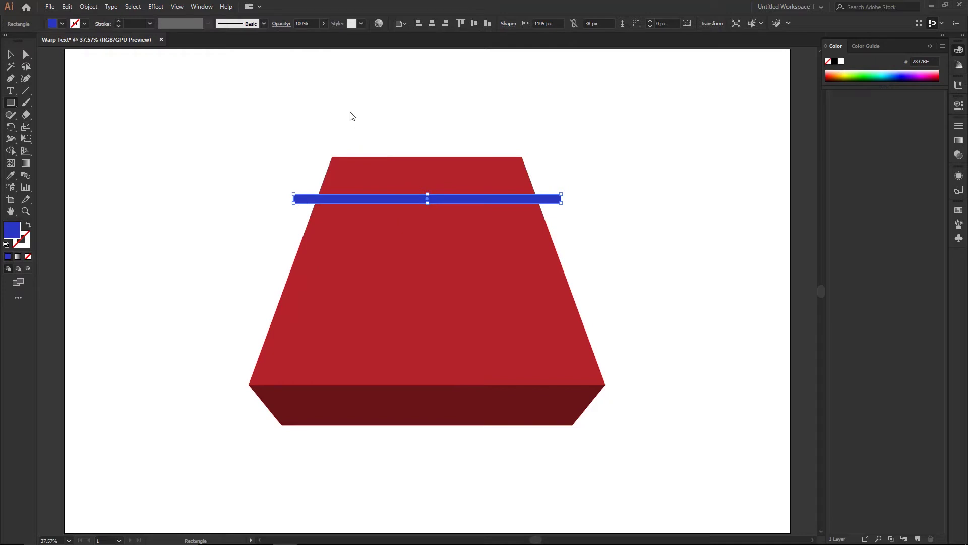
Duplicate the blue bar to the box's bottom edge and widen it to 1629 px
{"action": "key", "text": "v"}
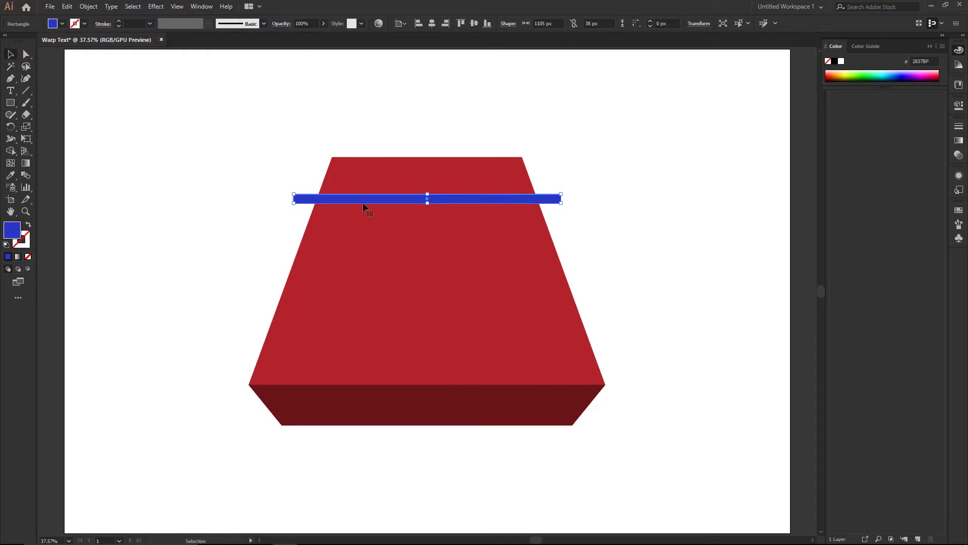
{"action": "left_click_drag", "start_coordinate": [441, 203], "coordinate": [437, 393]}
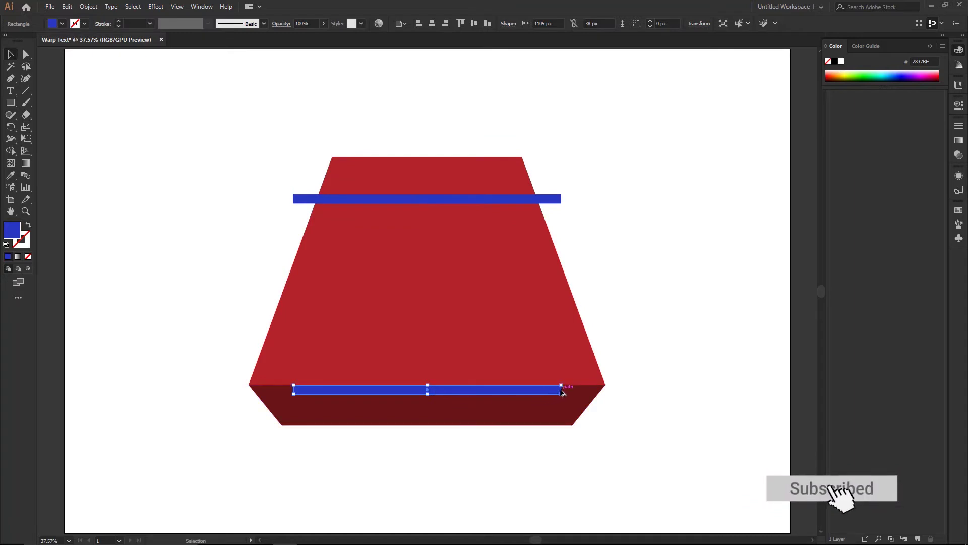
{"action": "scroll", "coordinate": [423, 411], "scroll_direction": "up", "scroll_amount": 2}
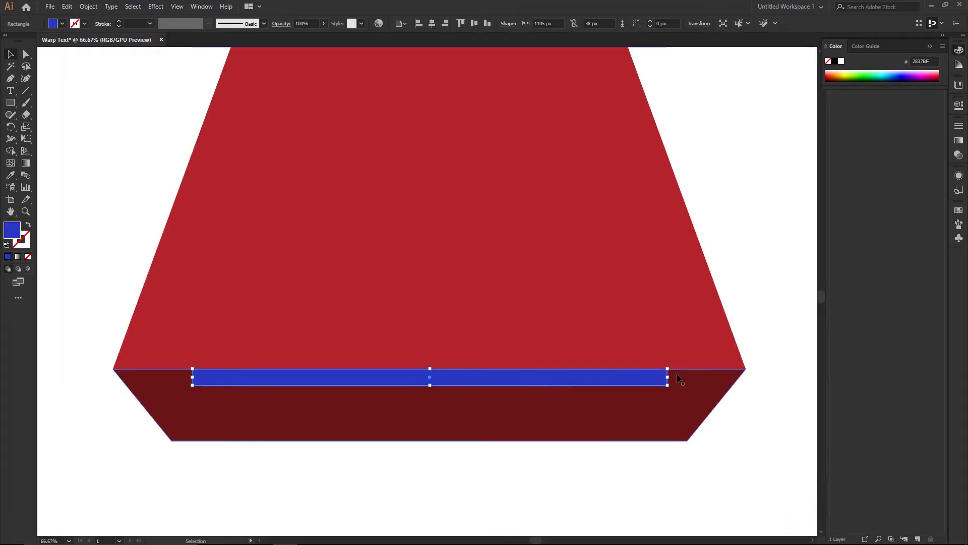
{"action": "left_click_drag", "start_coordinate": [721, 377], "coordinate": [780, 378]}
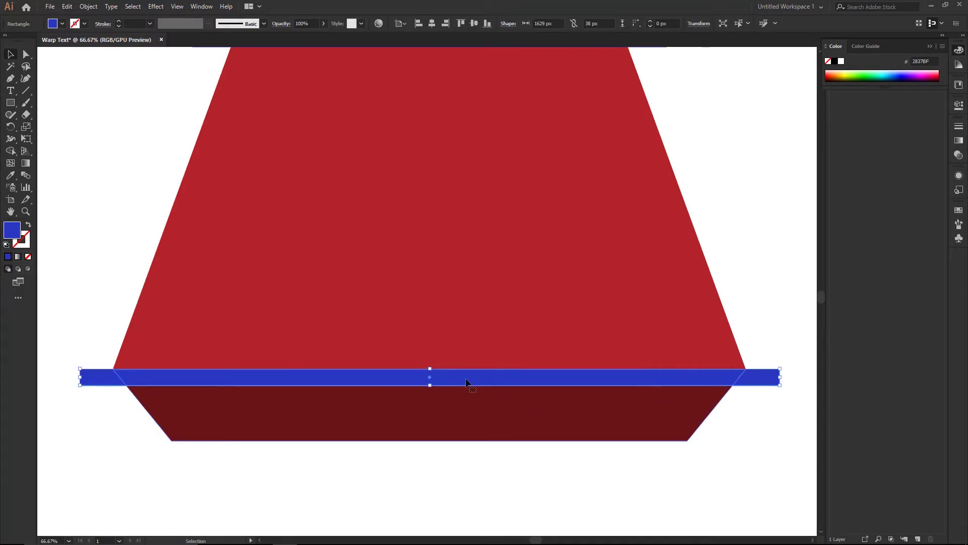
Fit the artboard in the window and select the red box with both blue bars
{"action": "left_click", "coordinate": [180, 6]}
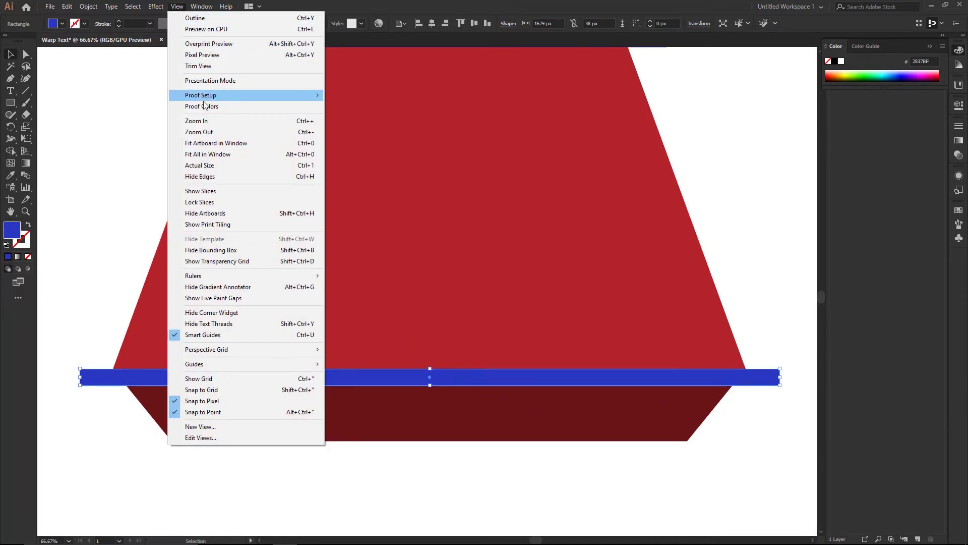
{"action": "left_click", "coordinate": [214, 143]}
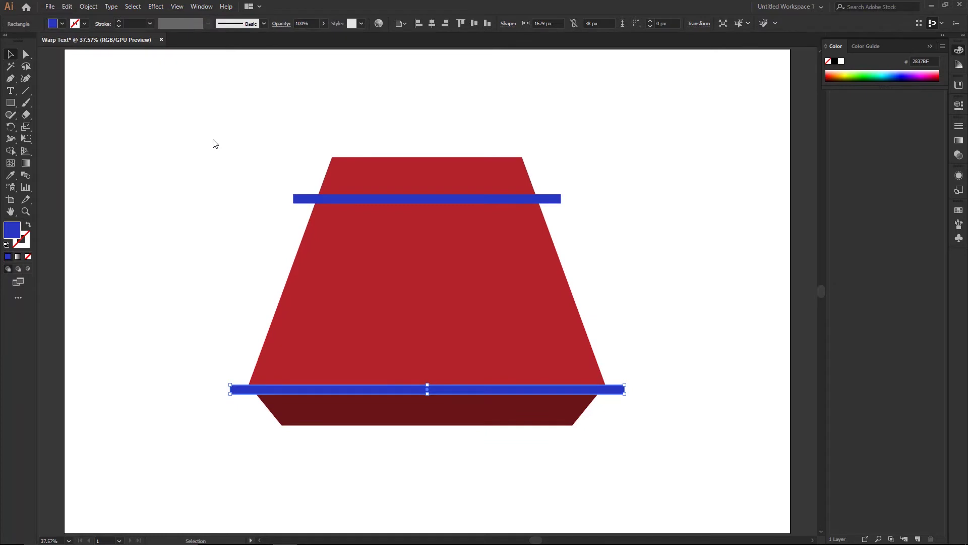
{"action": "left_click_drag", "start_coordinate": [205, 127], "coordinate": [620, 482]}
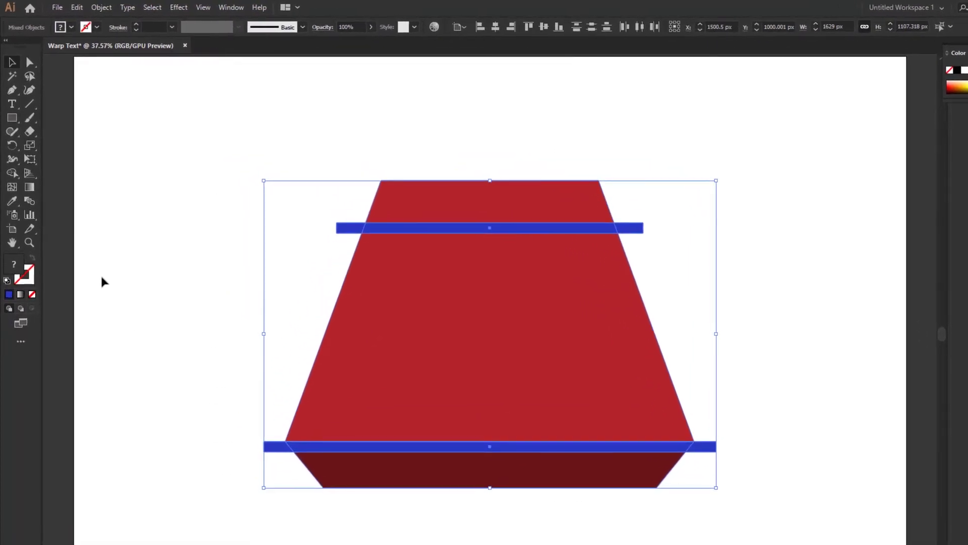
Delete every blue piece of the upper and lower bars with the Shape Builder, then deselect
{"action": "left_click", "coordinate": [18, 176]}
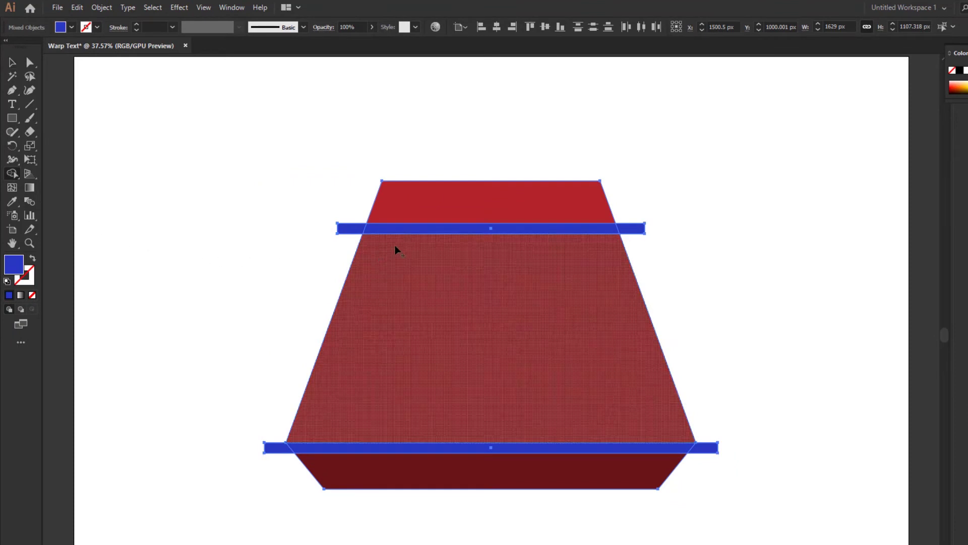
{"action": "left_click", "coordinate": [392, 229], "text": "alt"}
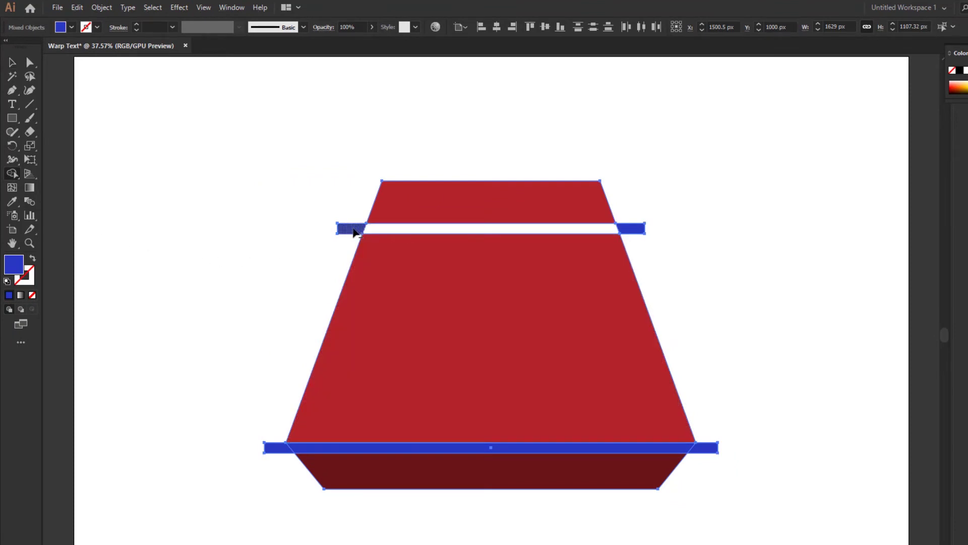
{"action": "left_click", "coordinate": [353, 228], "text": "alt"}
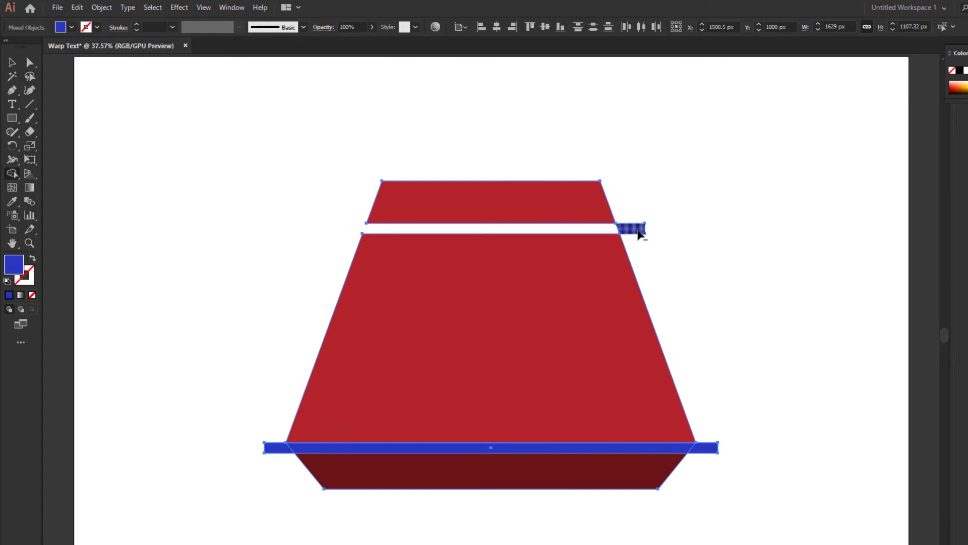
{"action": "left_click", "coordinate": [640, 233], "text": "alt"}
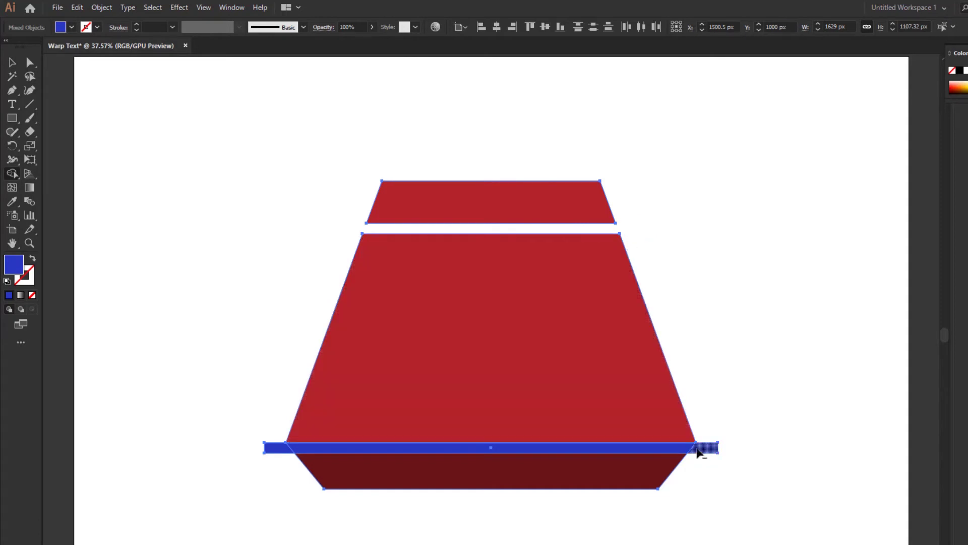
{"action": "left_click_drag", "start_coordinate": [706, 448], "coordinate": [392, 449]}
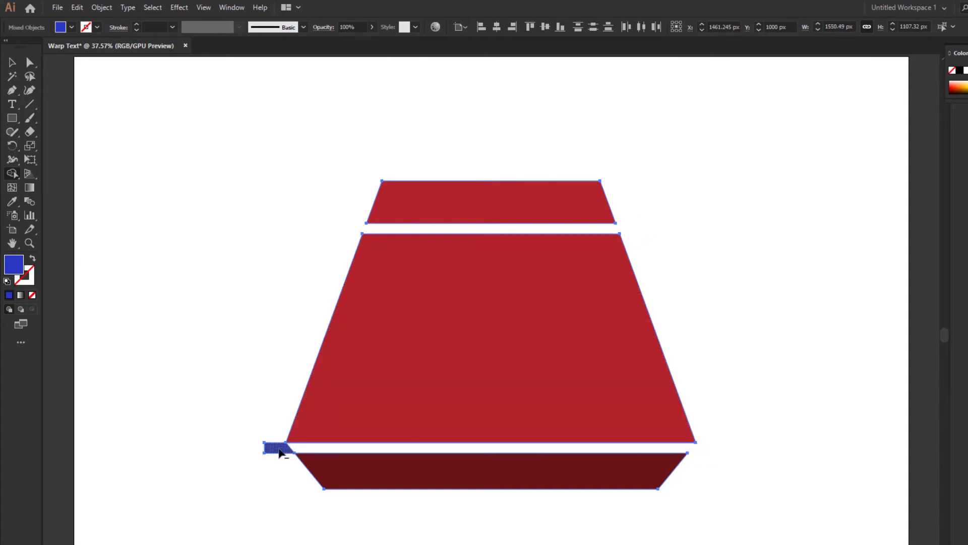
{"action": "left_click", "coordinate": [281, 452], "text": "alt"}
{"action": "left_click", "coordinate": [12, 62]}
{"action": "left_click", "coordinate": [172, 208]}
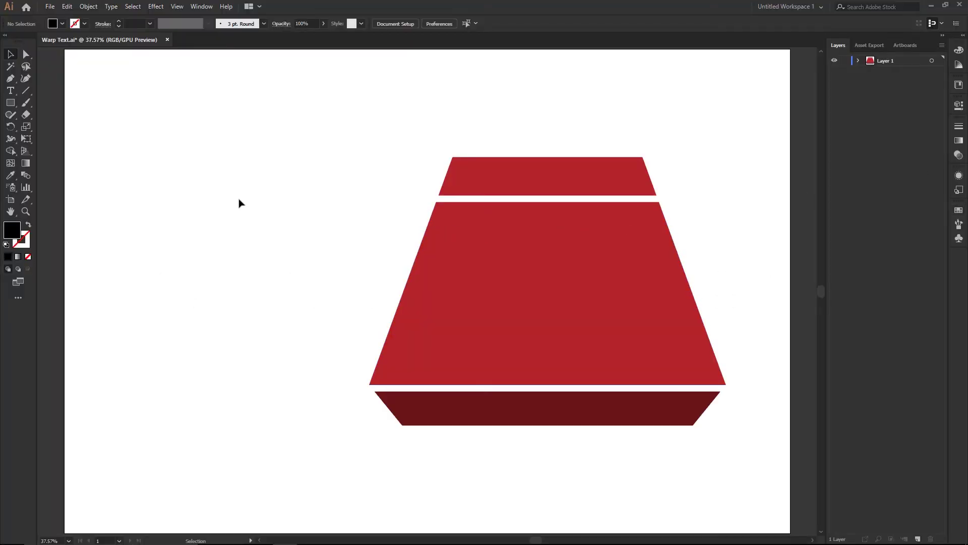
Type ILLUSTRATOR in bold black at the left of the artboard
{"action": "left_click", "coordinate": [15, 94]}
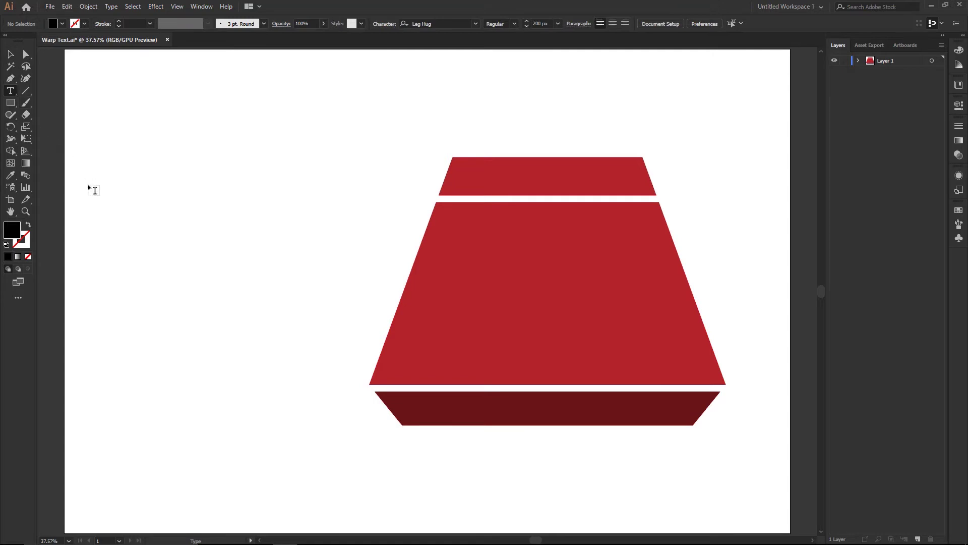
{"action": "left_click", "coordinate": [102, 201]}
{"action": "type", "text": "IL"}
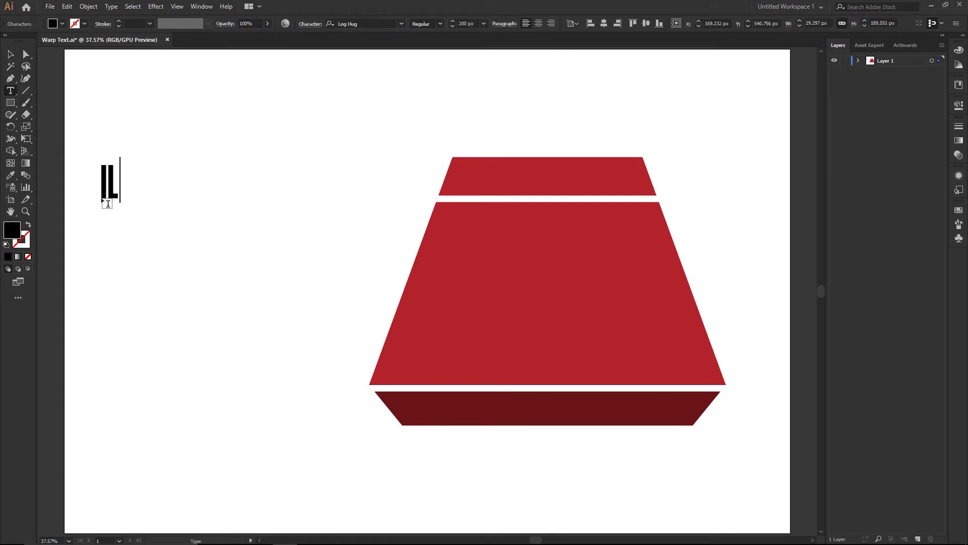
{"action": "type", "text": "LUSTRATO"}
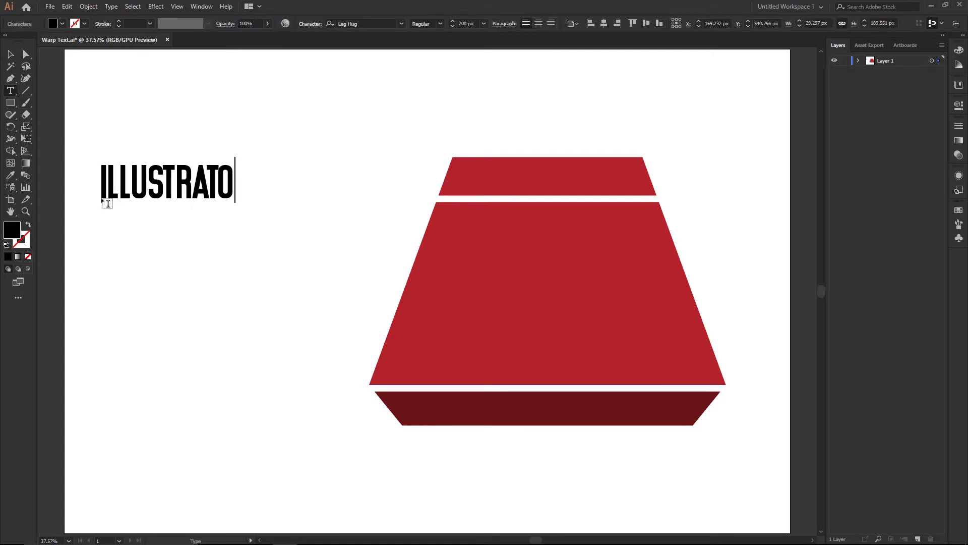
{"action": "type", "text": "R"}
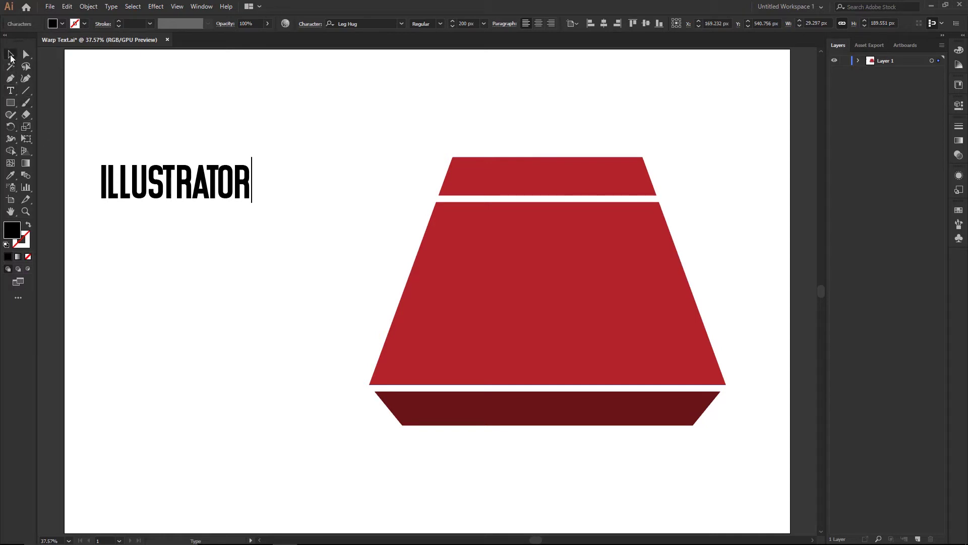
{"action": "key", "text": "Escape"}
Duplicate the ILLUSTRATOR line below itself and retype the copy as RESHAPE
{"action": "left_click_drag", "start_coordinate": [145, 176], "coordinate": [148, 256]}
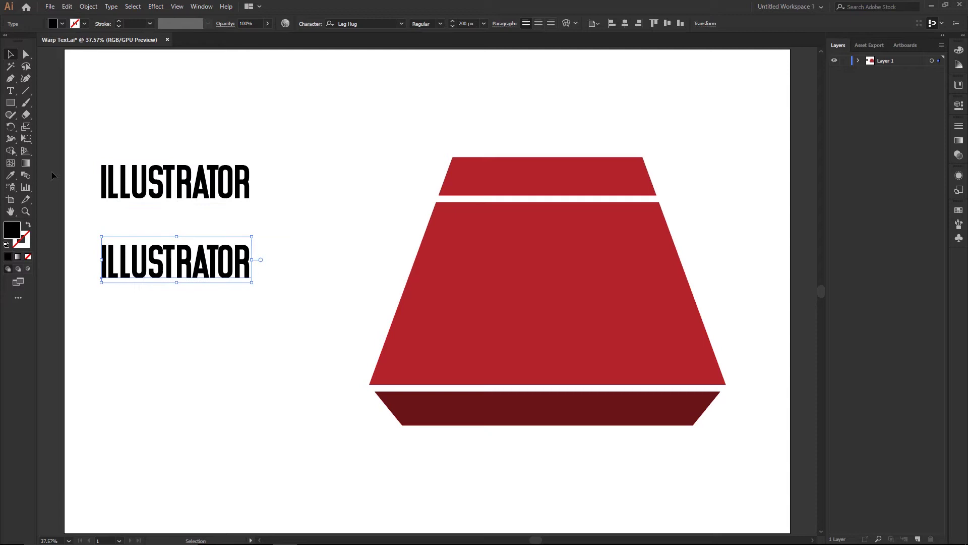
{"action": "left_click", "coordinate": [11, 92]}
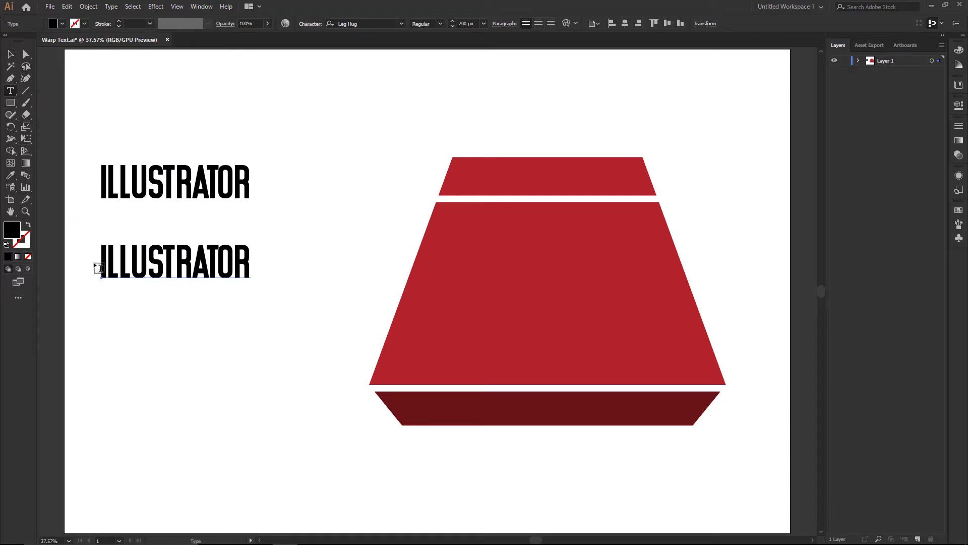
{"action": "left_click_drag", "start_coordinate": [101, 261], "coordinate": [249, 273]}
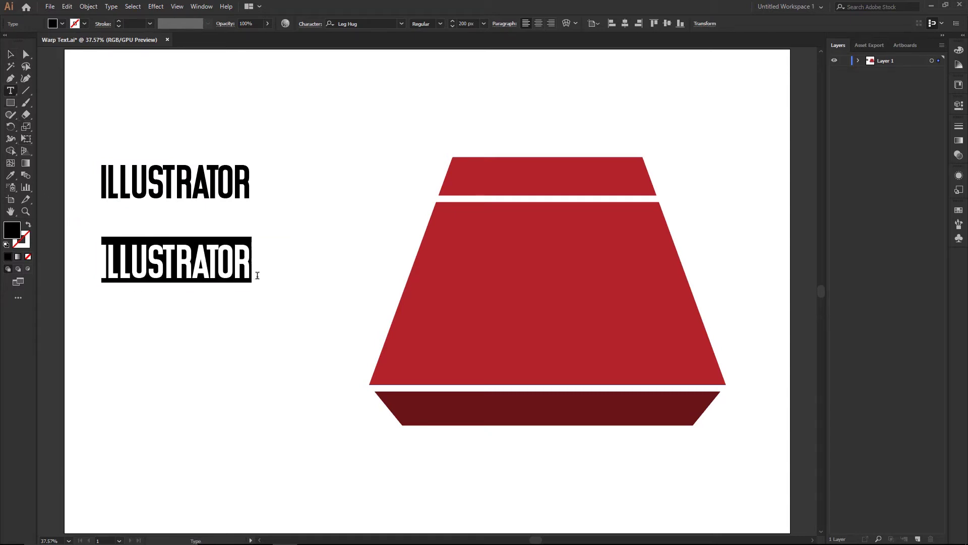
{"action": "type", "text": "R"}
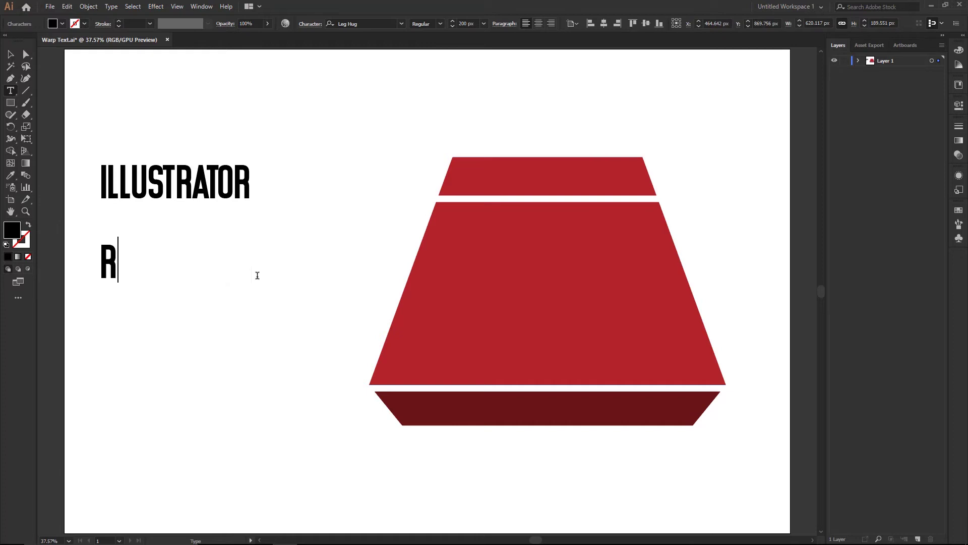
{"action": "type", "text": "ESHAPE"}
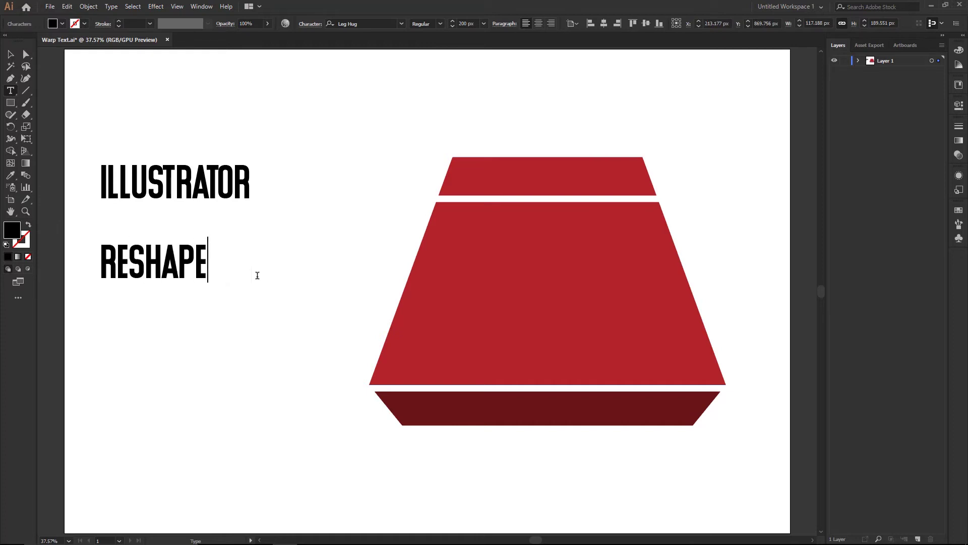
{"action": "left_click", "coordinate": [12, 54]}
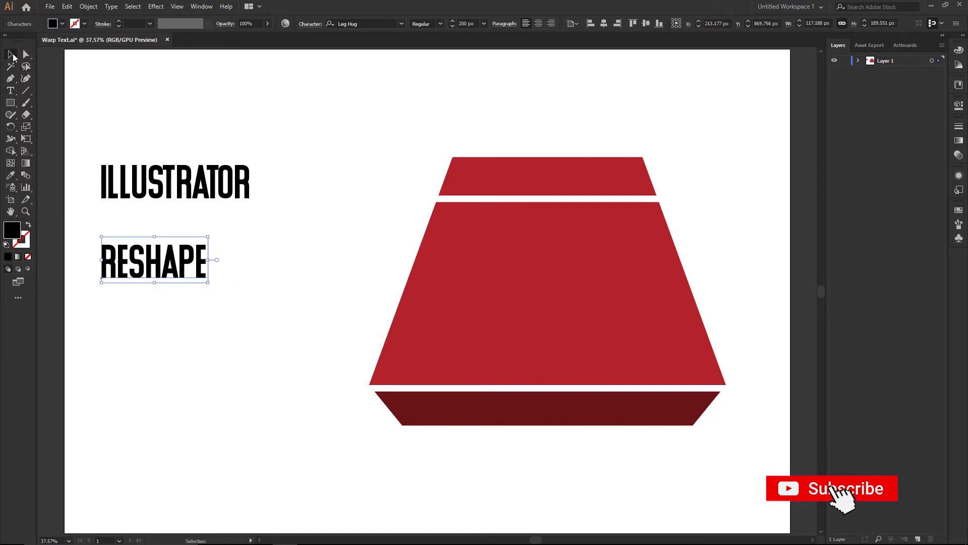
Duplicate RESHAPE further down and retype the copy as TEXT IN PERSPECTIVE
{"action": "left_click_drag", "start_coordinate": [126, 273], "coordinate": [127, 351]}
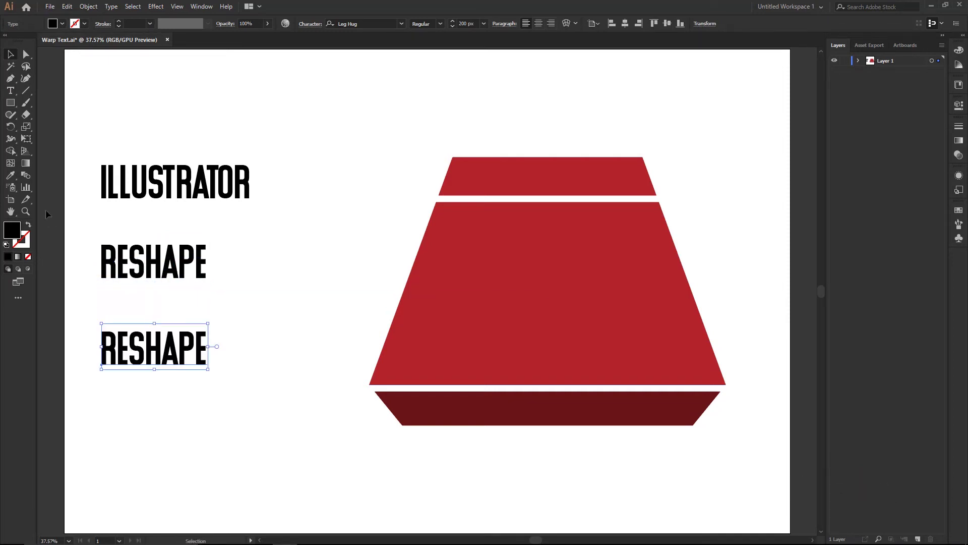
{"action": "left_click", "coordinate": [10, 91]}
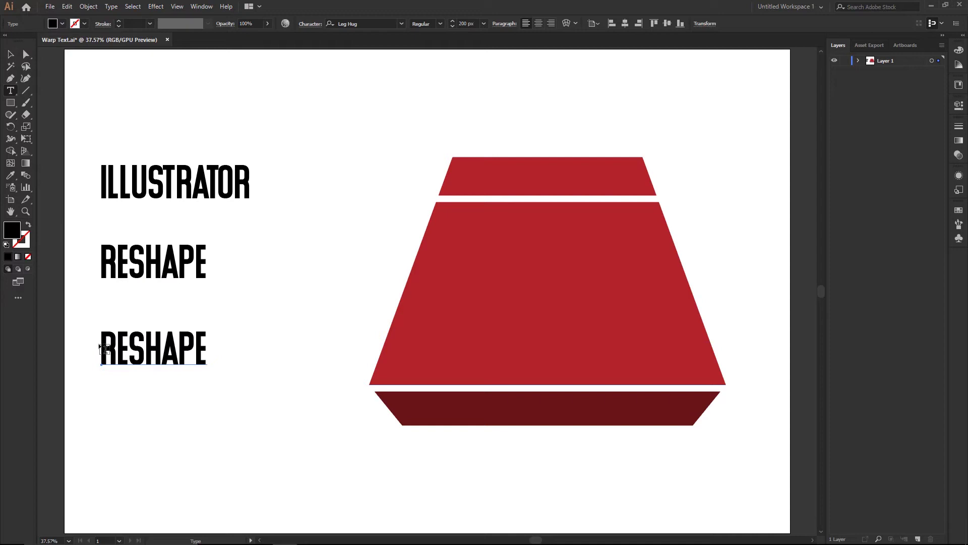
{"action": "left_click_drag", "start_coordinate": [102, 347], "coordinate": [212, 356]}
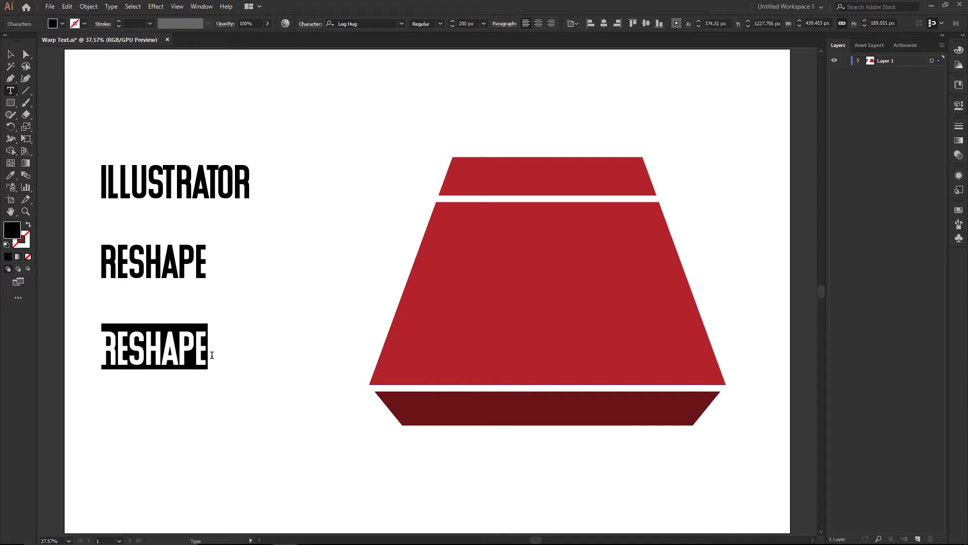
{"action": "type", "text": "T"}
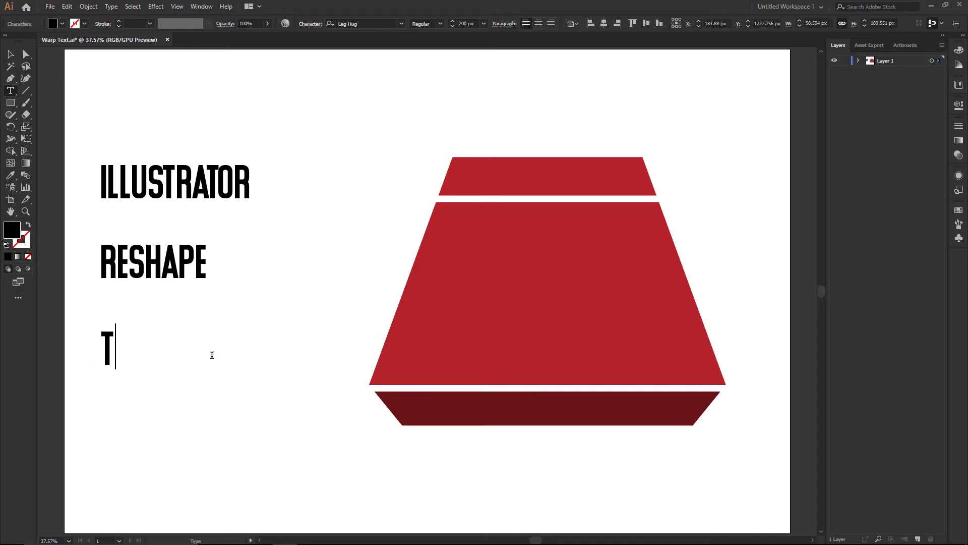
{"action": "type", "text": "EXT IN "}
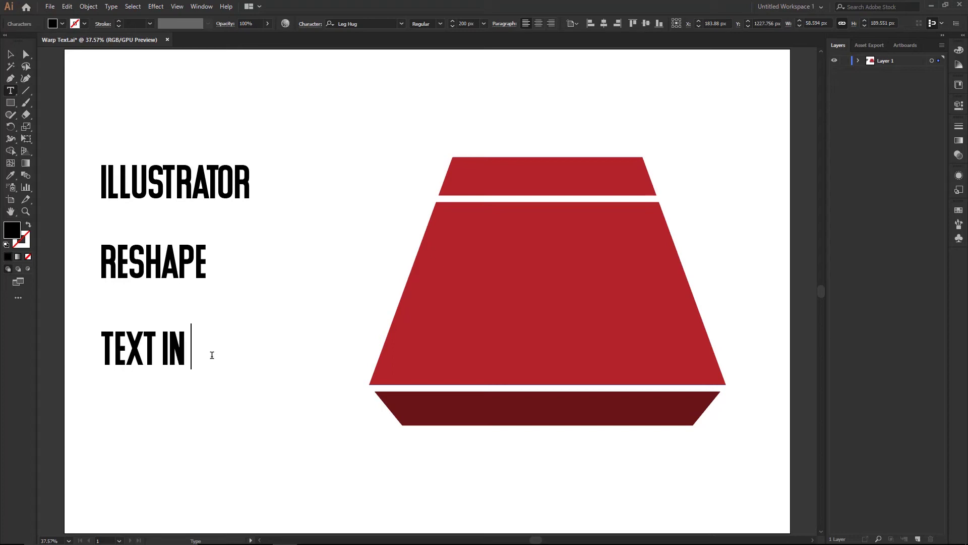
{"action": "type", "text": "PERSPEC"}
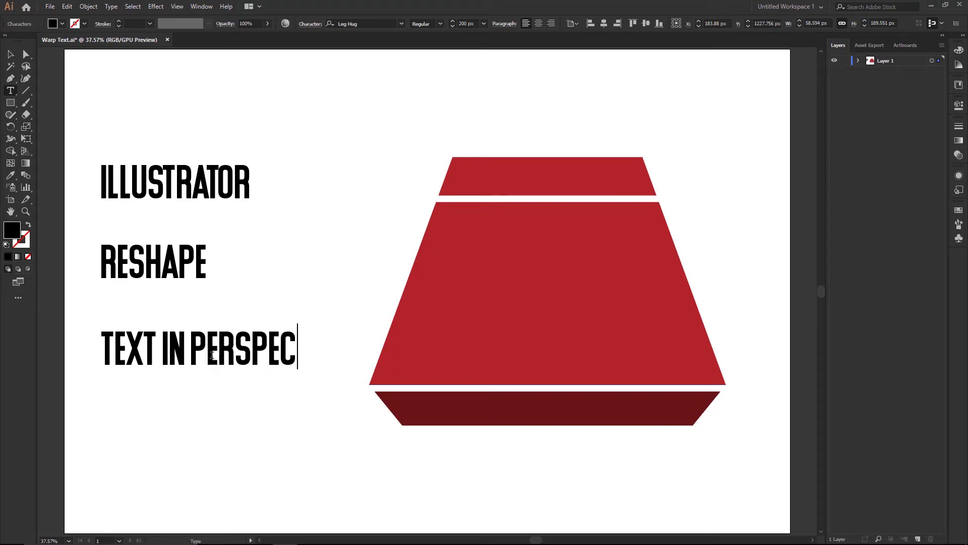
{"action": "type", "text": "TIVE"}
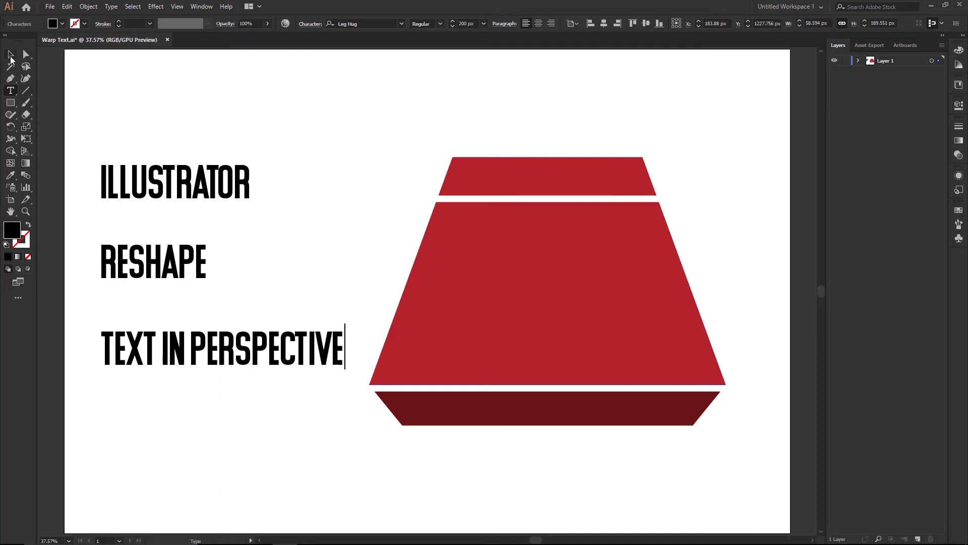
{"action": "left_click", "coordinate": [10, 54]}
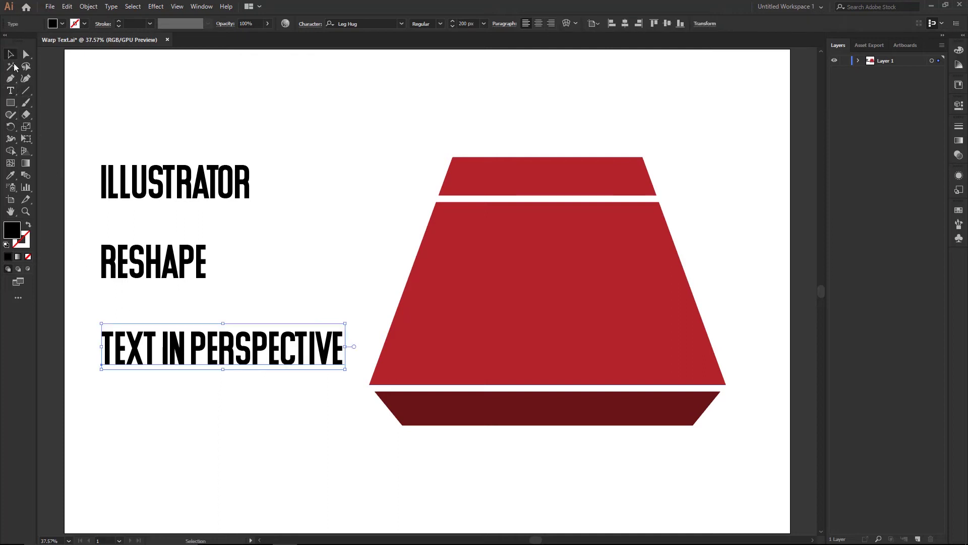
Bring the red trapezoid group to the front of the stacking order
{"action": "left_click", "coordinate": [469, 245]}
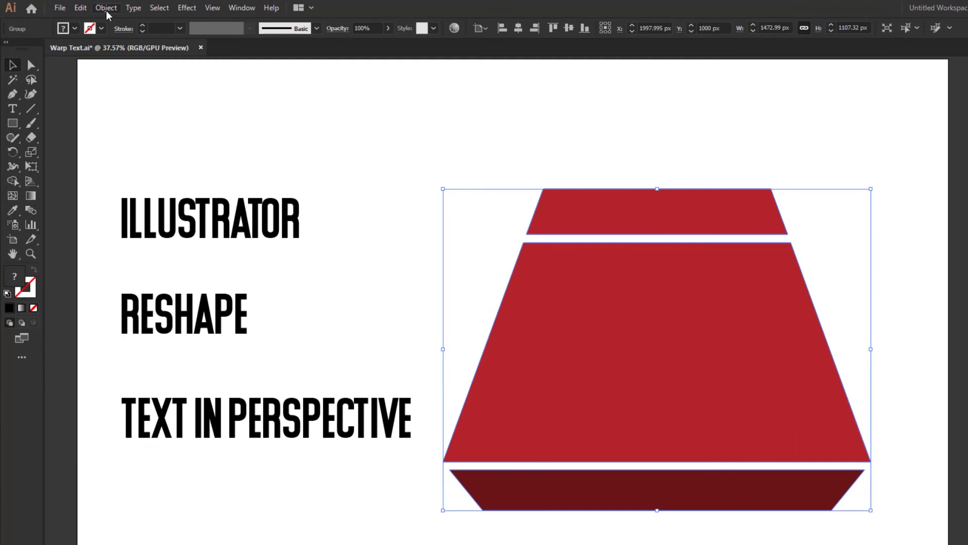
{"action": "left_click", "coordinate": [88, 6]}
{"action": "left_click", "coordinate": [299, 41]}
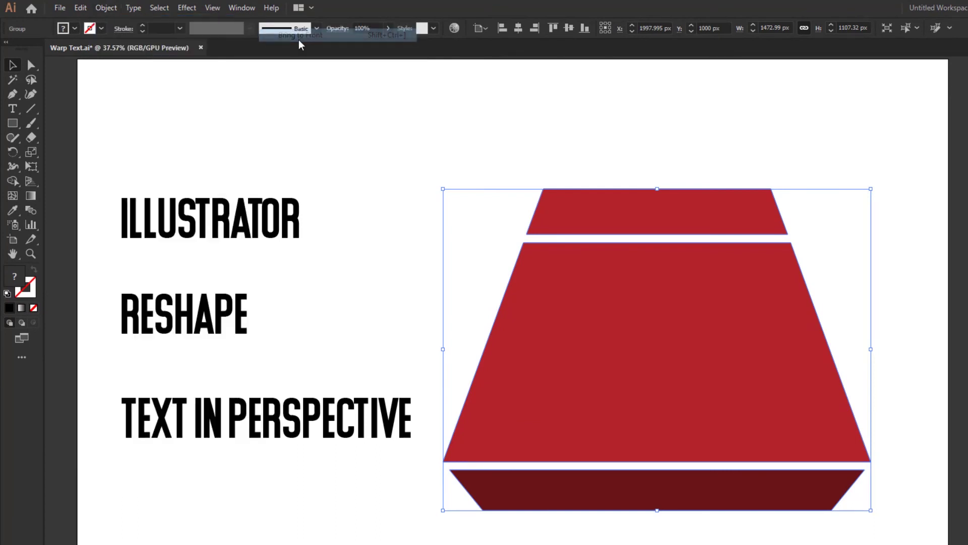
Envelope-warp ILLUSTRATOR into the top trapezoid with Make with Top Object
{"action": "left_click", "coordinate": [30, 65]}
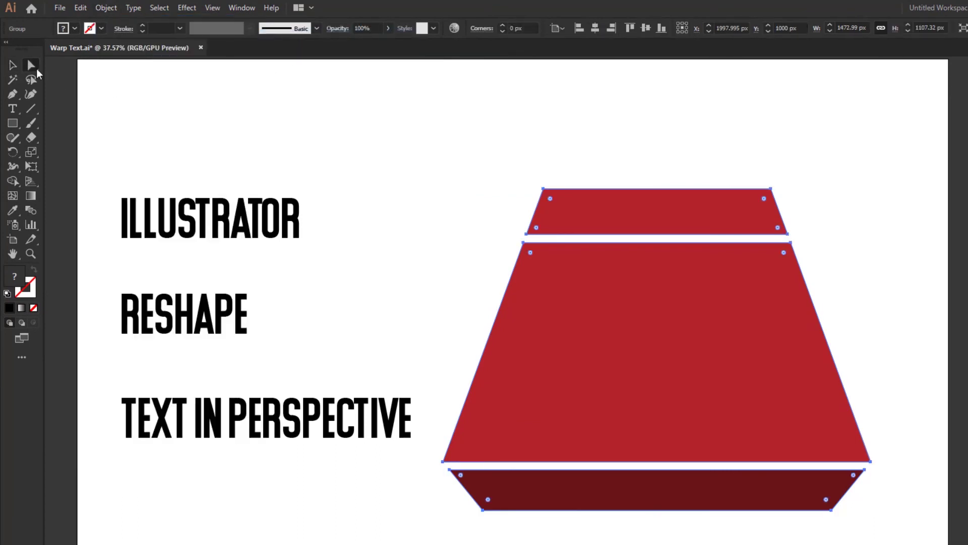
{"action": "left_click", "coordinate": [211, 223]}
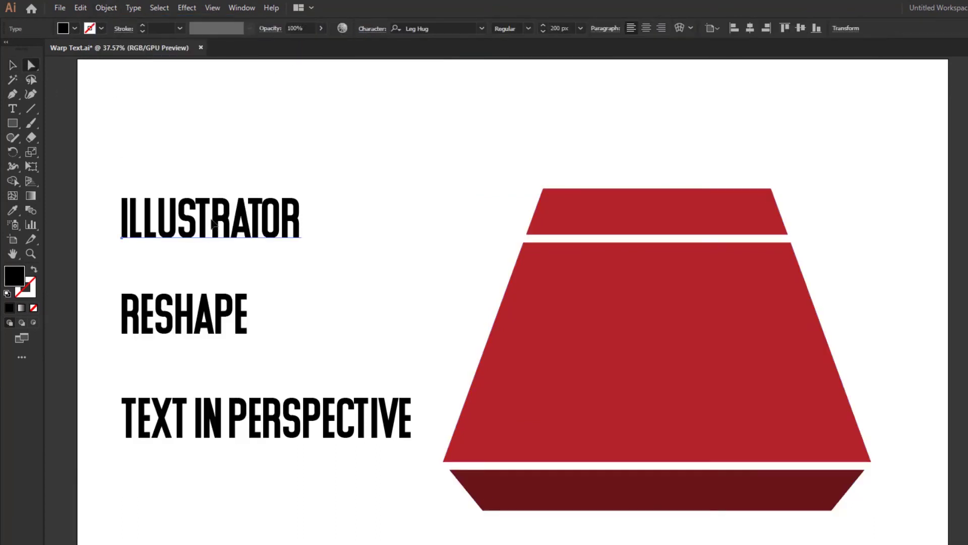
{"action": "left_click", "coordinate": [598, 220], "text": "shift"}
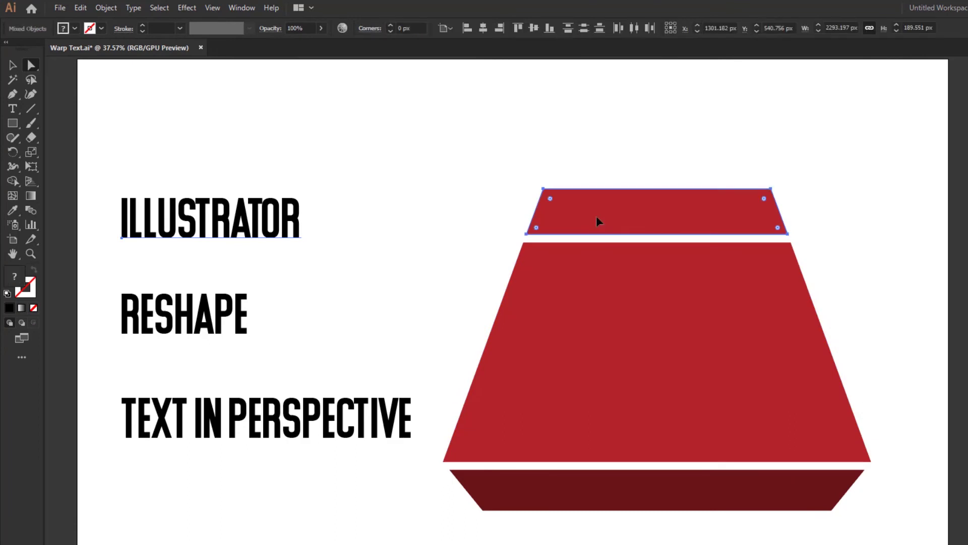
{"action": "left_click", "coordinate": [106, 8]}
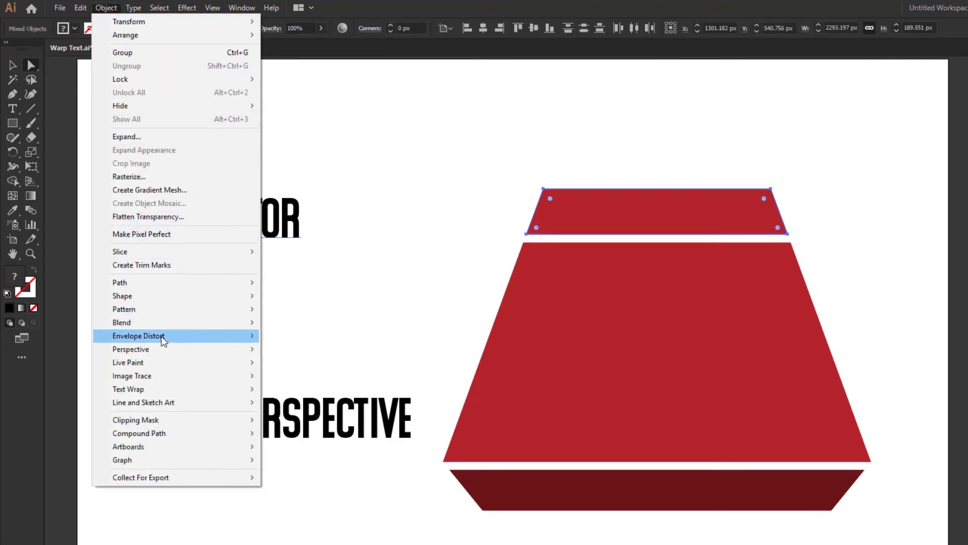
{"action": "left_click", "coordinate": [317, 356]}
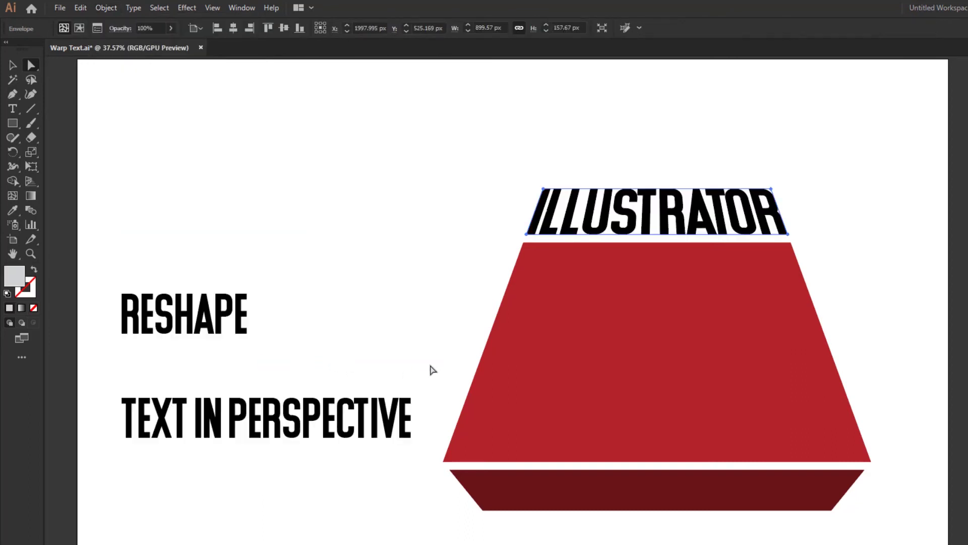
Envelope-warp RESHAPE into the middle trapezoid with Make with Top Object
{"action": "left_click", "coordinate": [565, 331]}
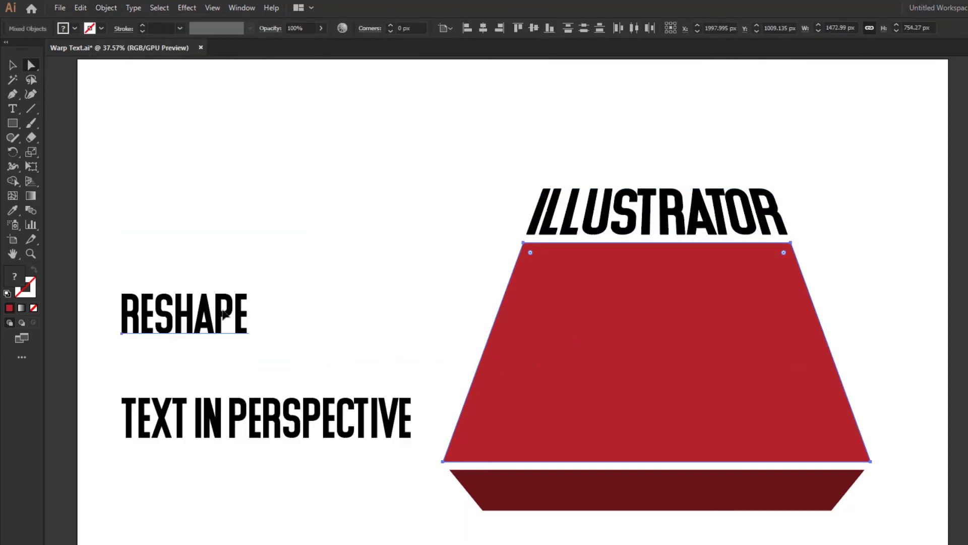
{"action": "left_click", "coordinate": [113, 8]}
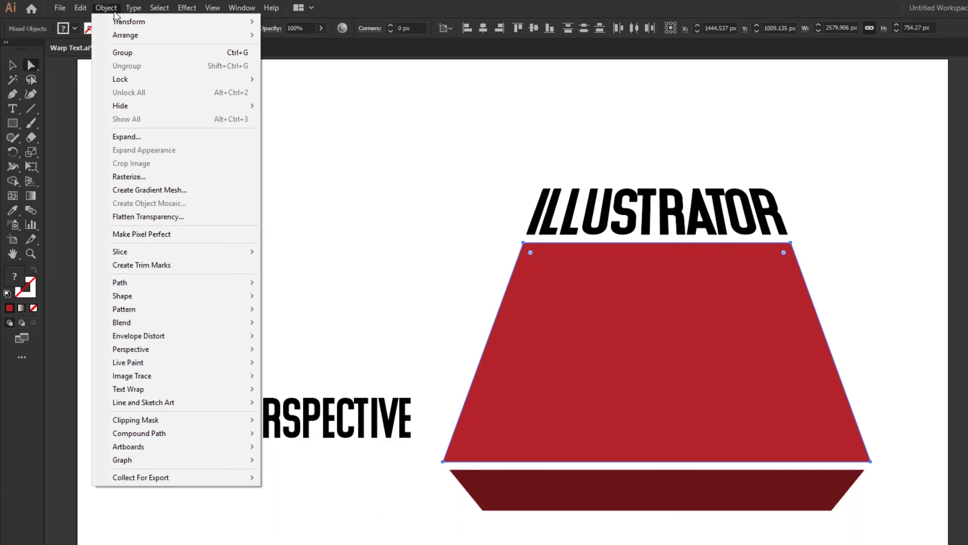
{"action": "mouse_move", "coordinate": [138, 335]}
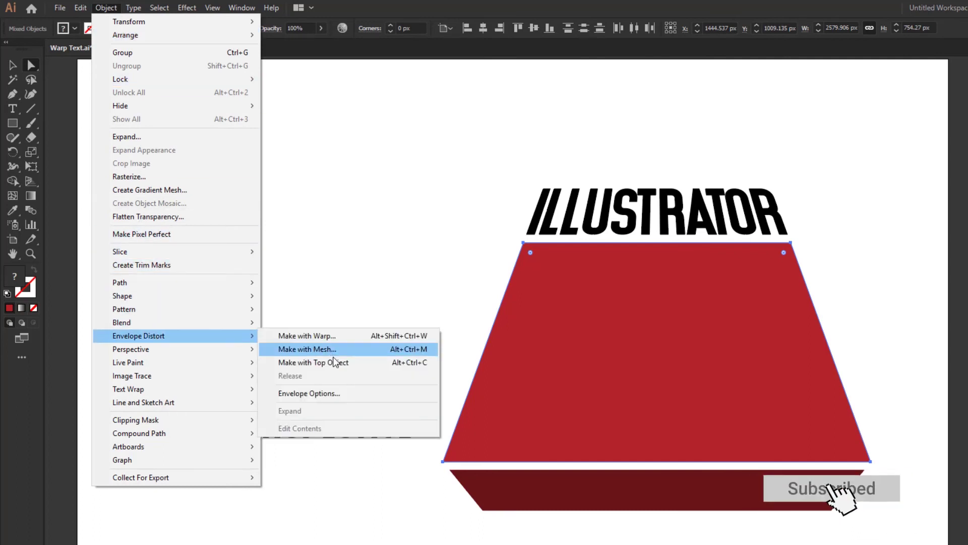
{"action": "left_click", "coordinate": [333, 363]}
Warp TEXT IN PERSPECTIVE into the dark-red bottom shape, then select the whole warped artwork
{"action": "left_click", "coordinate": [482, 479]}
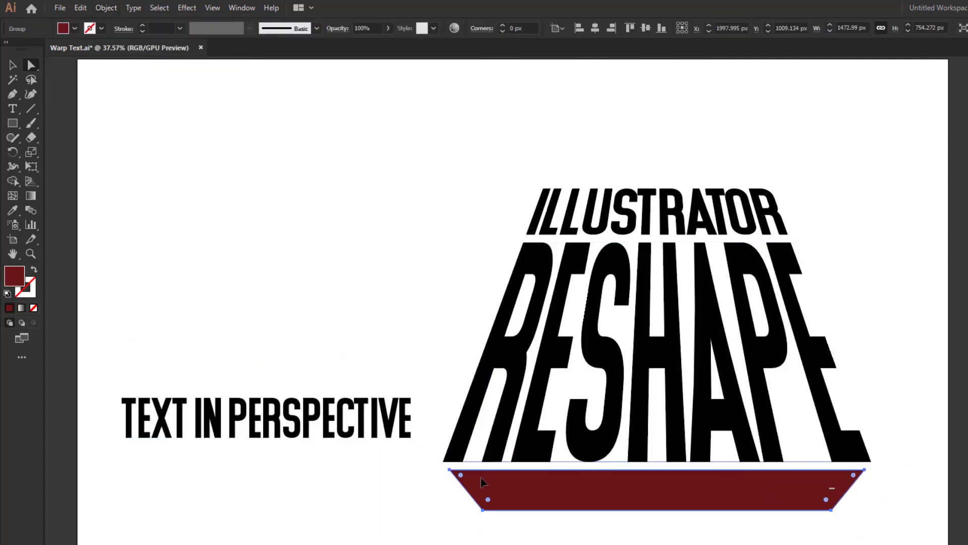
{"action": "left_click", "coordinate": [389, 425], "text": "shift"}
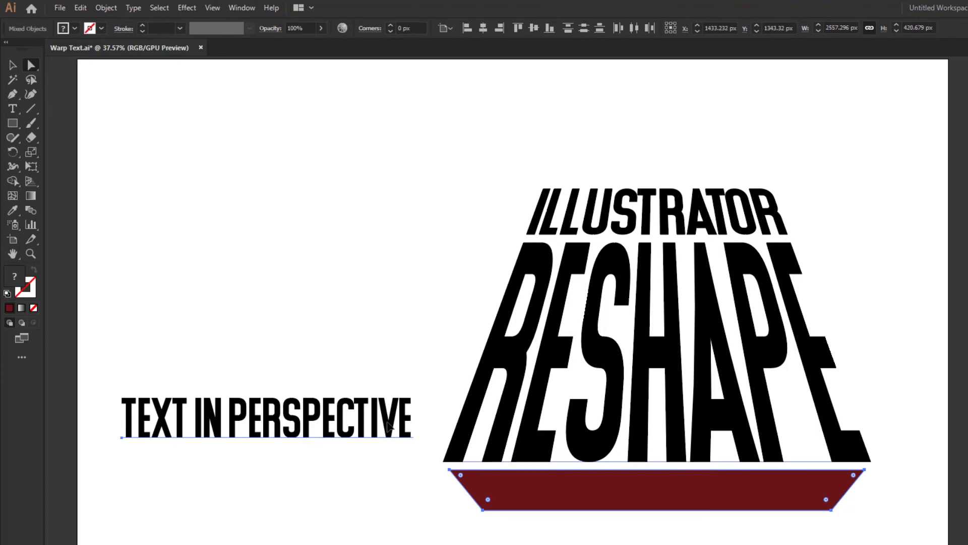
{"action": "left_click", "coordinate": [108, 7]}
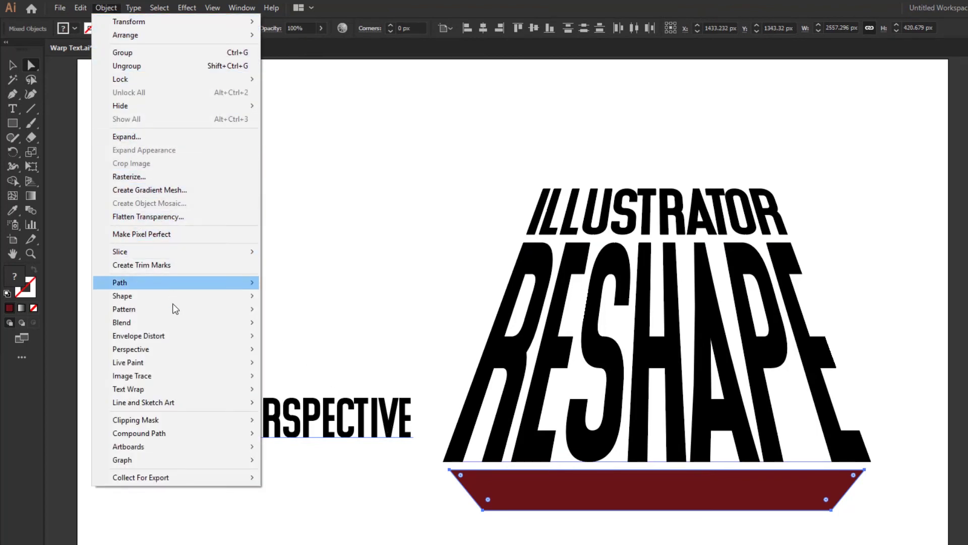
{"action": "left_click", "coordinate": [339, 363]}
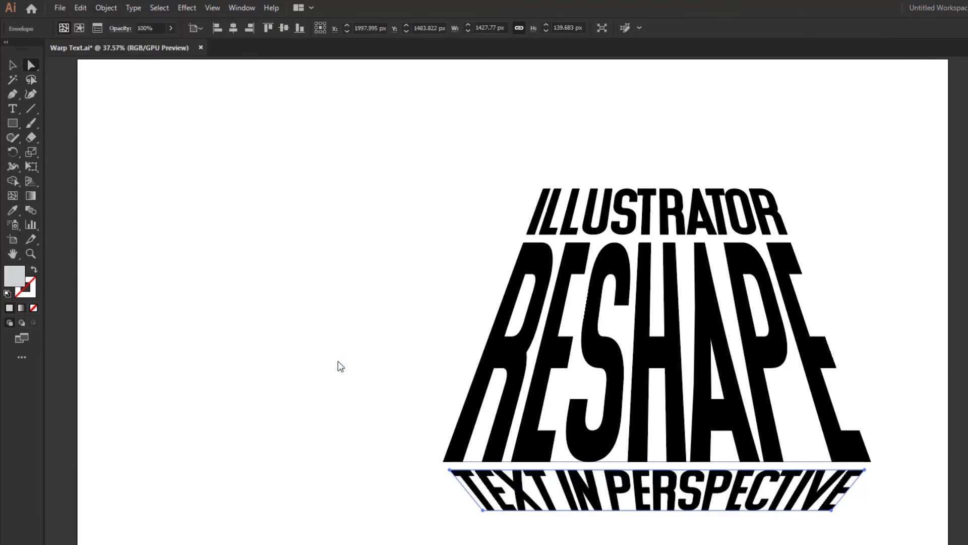
{"action": "left_click", "coordinate": [12, 64]}
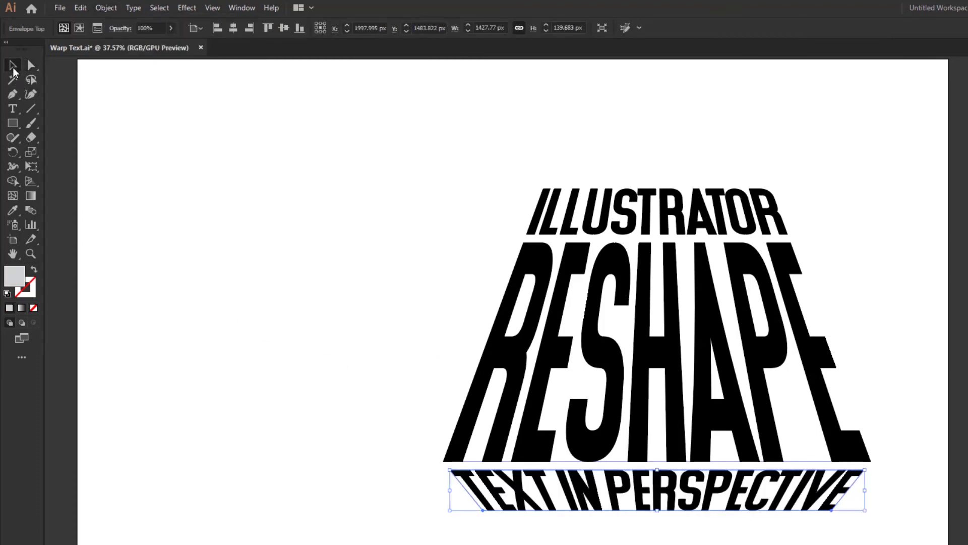
{"action": "left_click", "coordinate": [611, 354]}
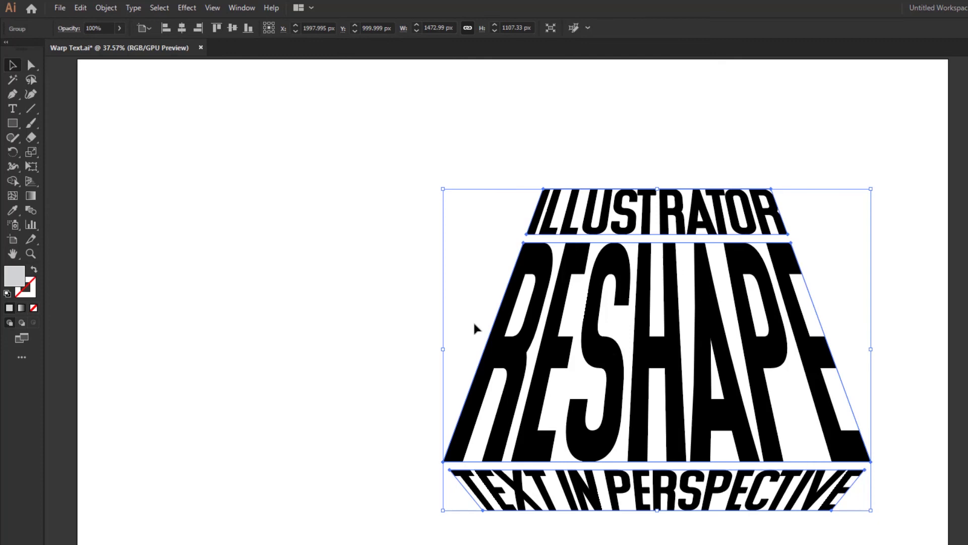
Align the warped text to the artboard's horizontal and vertical centre, then deselect it
{"action": "left_click", "coordinate": [154, 30]}
{"action": "left_click", "coordinate": [166, 69]}
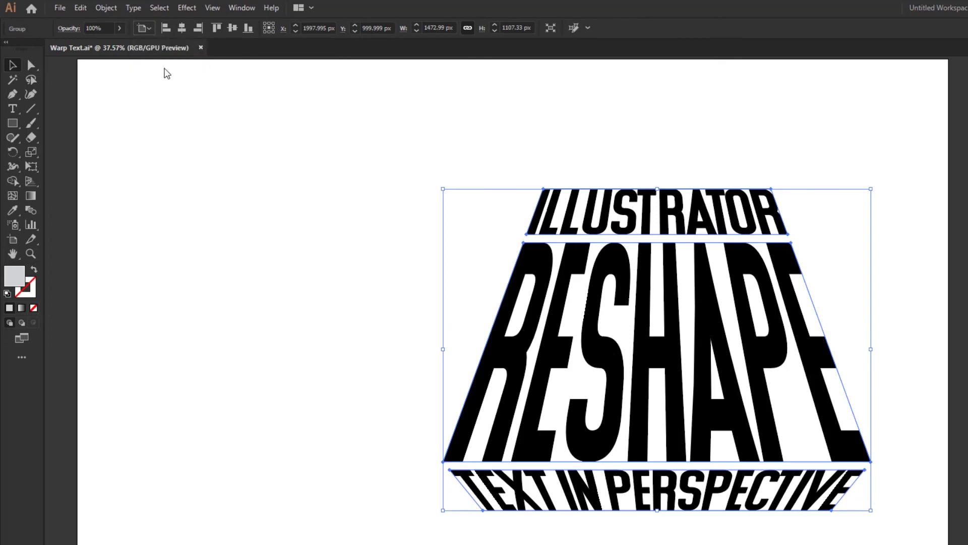
{"action": "left_click", "coordinate": [182, 29]}
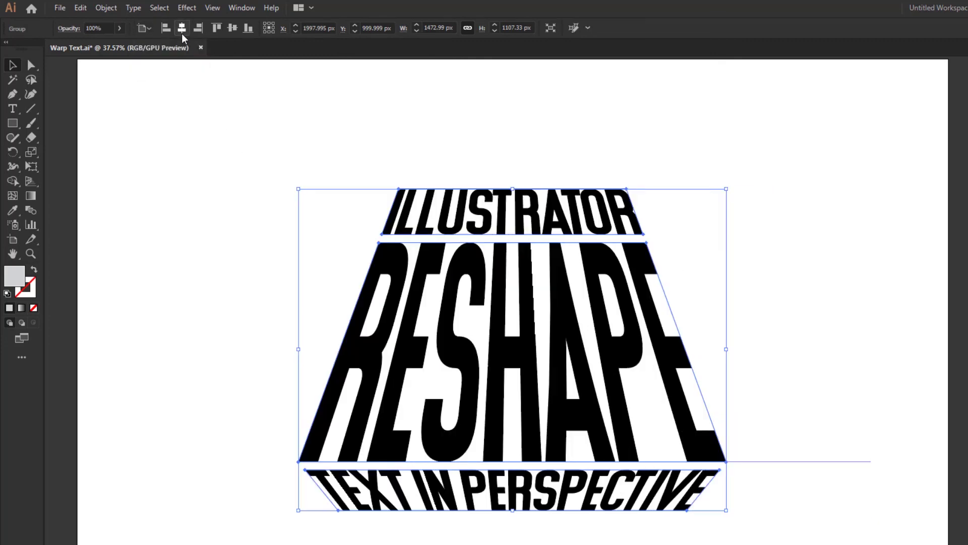
{"action": "left_click", "coordinate": [238, 31]}
{"action": "left_click_drag", "start_coordinate": [808, 493], "coordinate": [808, 493]}
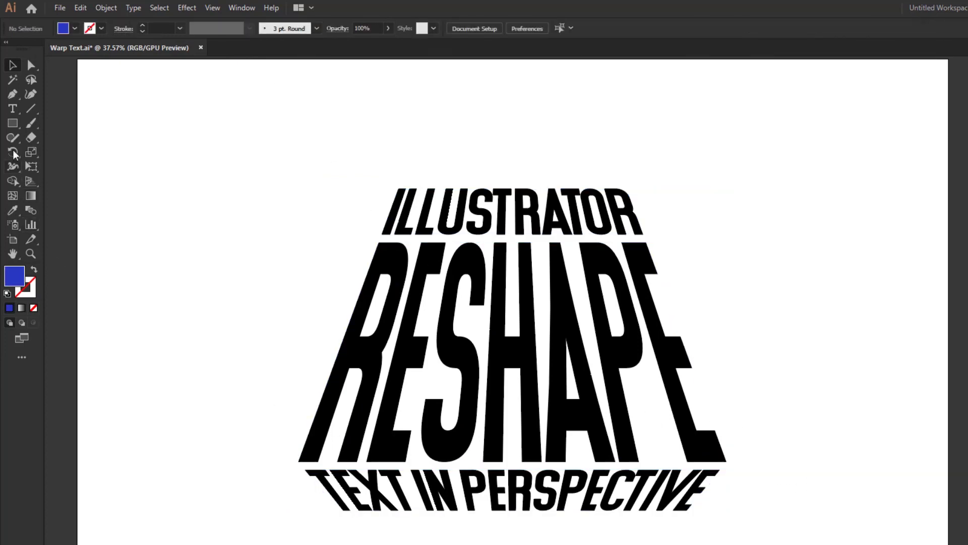
Create a 3000 × 2000 px rectangle and centre it horizontally and vertically on the artboard
{"action": "left_click", "coordinate": [11, 124]}
{"action": "left_click", "coordinate": [217, 276]}
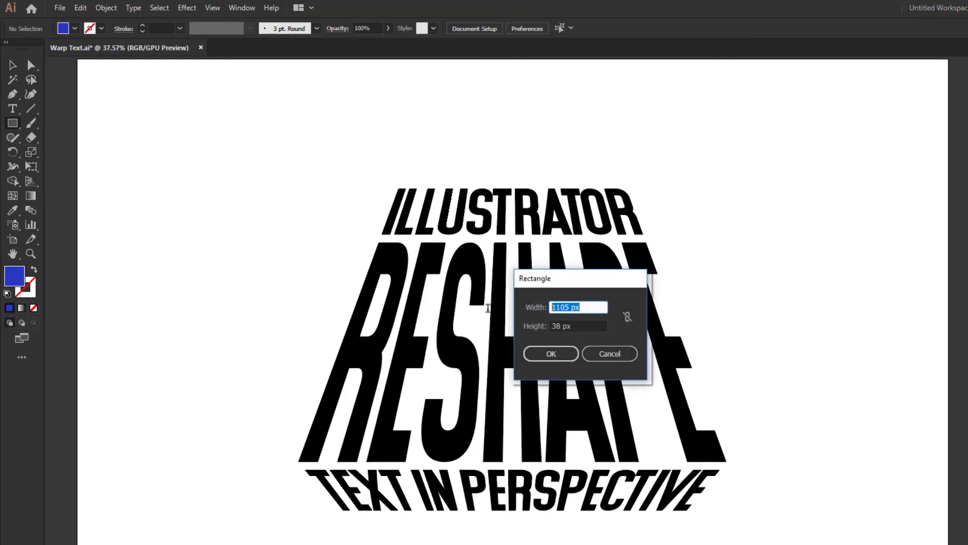
{"action": "type", "text": "3"}
{"action": "key", "text": "Tab"}
{"action": "type", "text": "2000"}
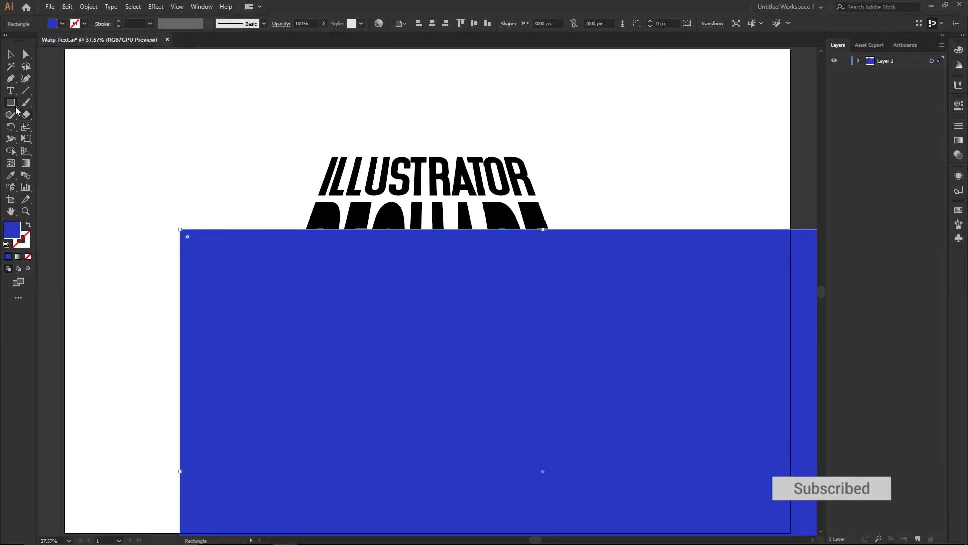
{"action": "left_click", "coordinate": [9, 57]}
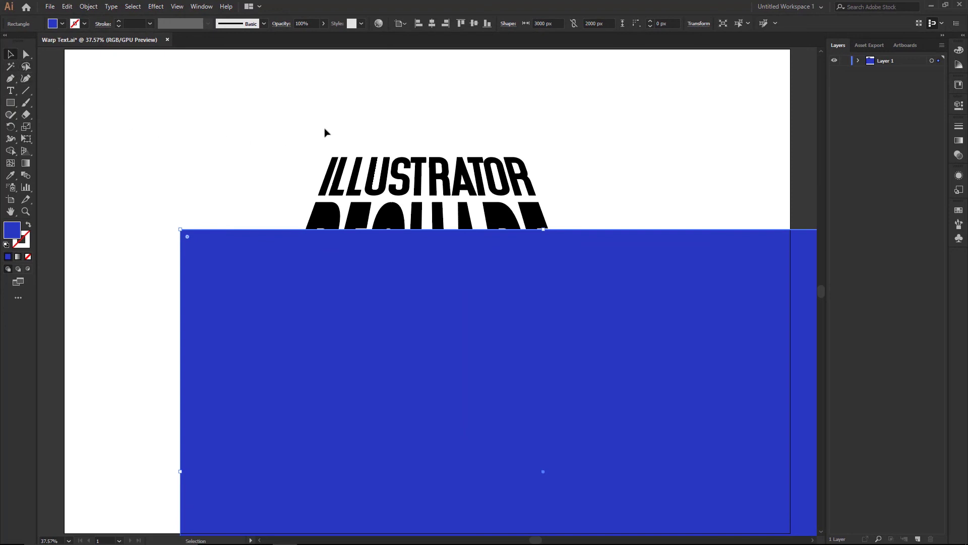
{"action": "left_click", "coordinate": [429, 29]}
{"action": "left_click", "coordinate": [474, 26]}
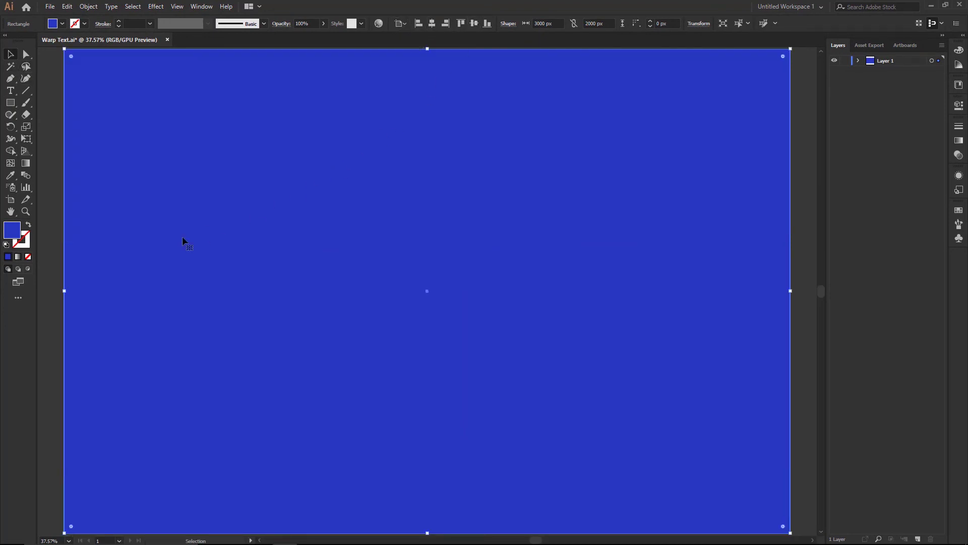
Set the rectangle's fill to golden yellow RGB 240, 191, 24
{"action": "double_click", "coordinate": [15, 232]}
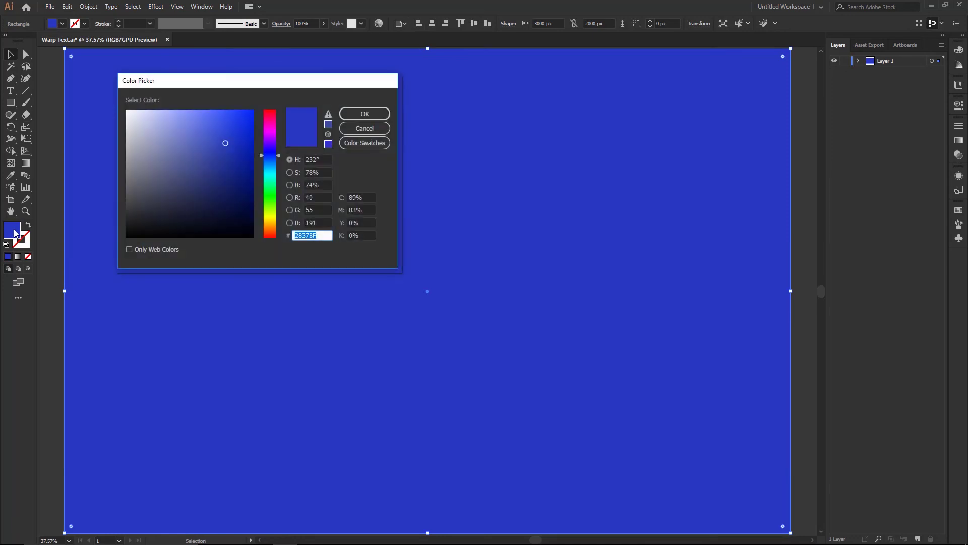
{"action": "left_click", "coordinate": [321, 197]}
{"action": "type", "text": "240"}
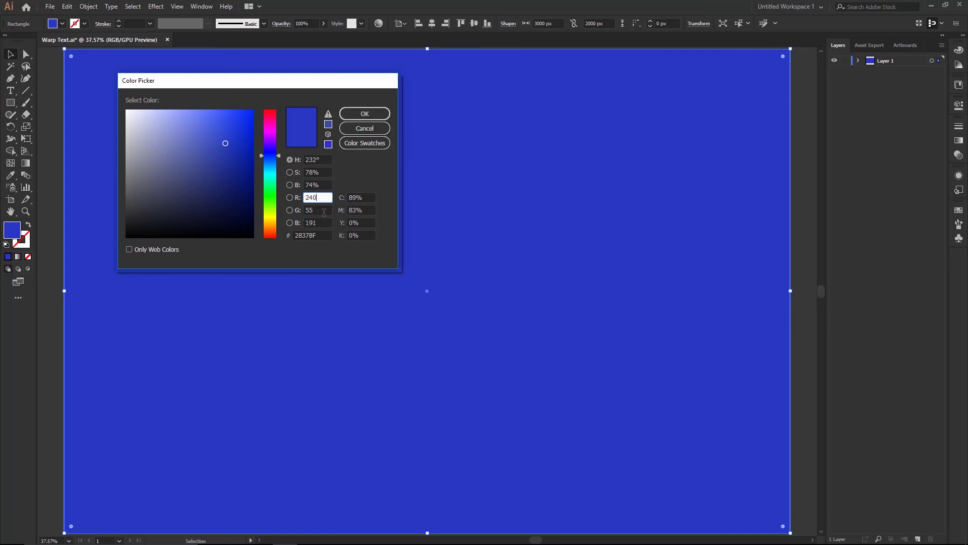
{"action": "key", "text": "Tab"}
{"action": "type", "text": "191"}
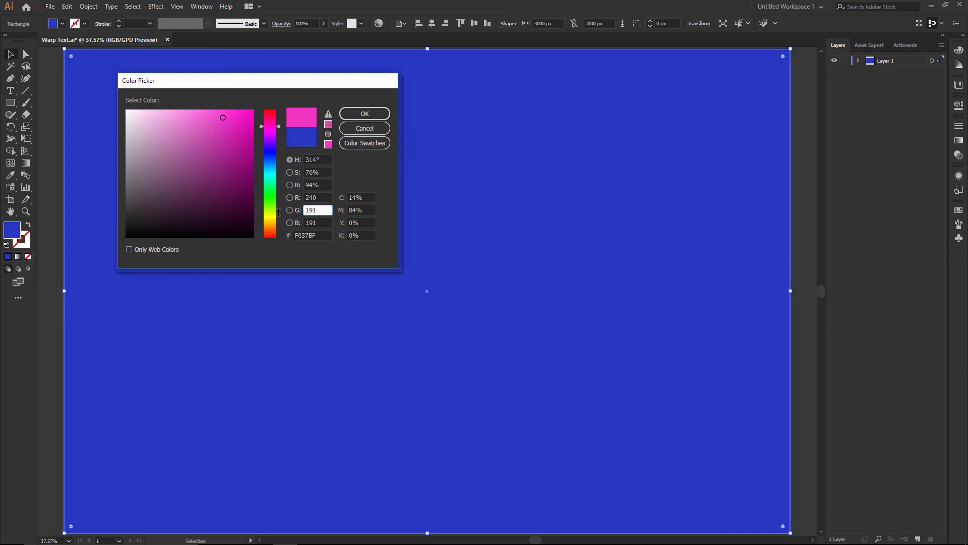
{"action": "key", "text": "Tab"}
{"action": "type", "text": "24"}
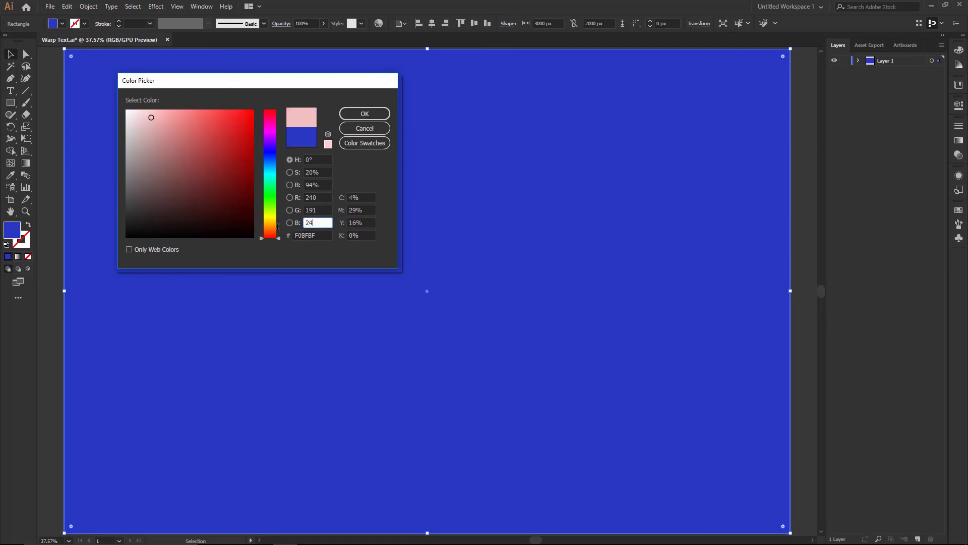
{"action": "left_click", "coordinate": [361, 117]}
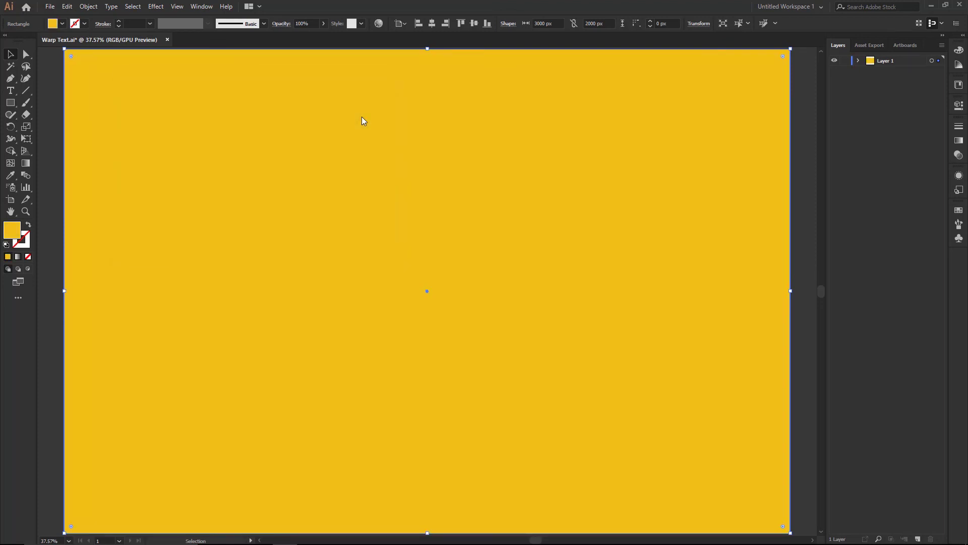
In Layers, move the rectangle below the text group, then deselect
{"action": "left_click", "coordinate": [858, 60]}
{"action": "left_click_drag", "start_coordinate": [897, 71], "coordinate": [897, 87]}
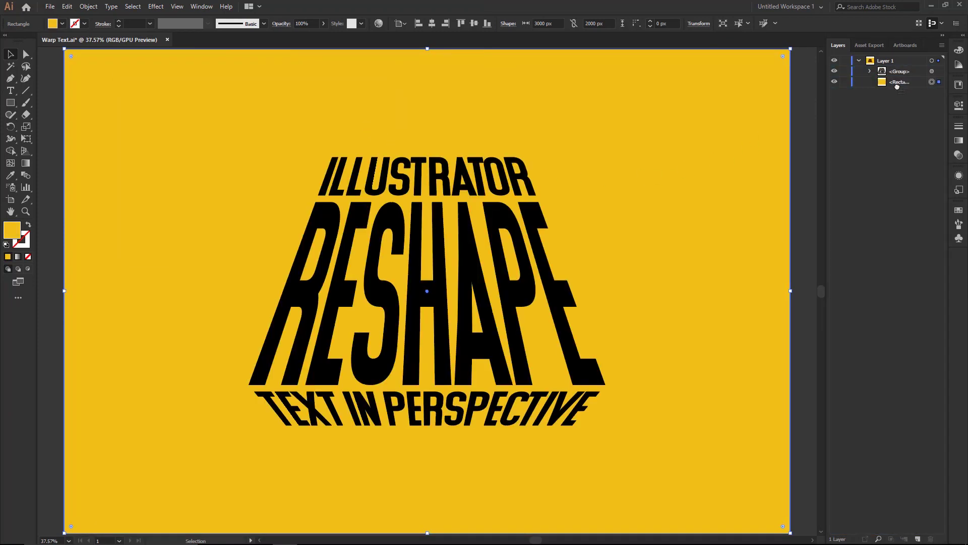
{"action": "left_click", "coordinate": [807, 157]}
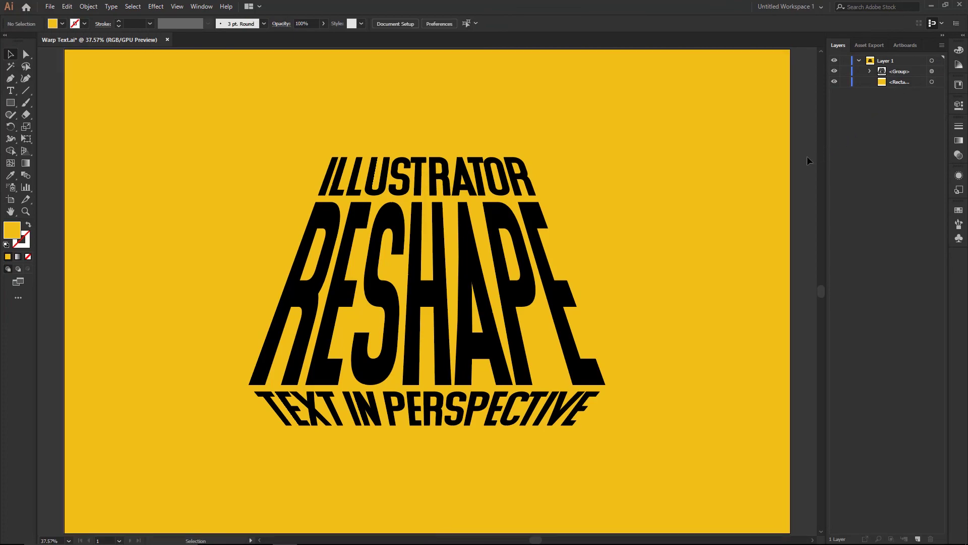